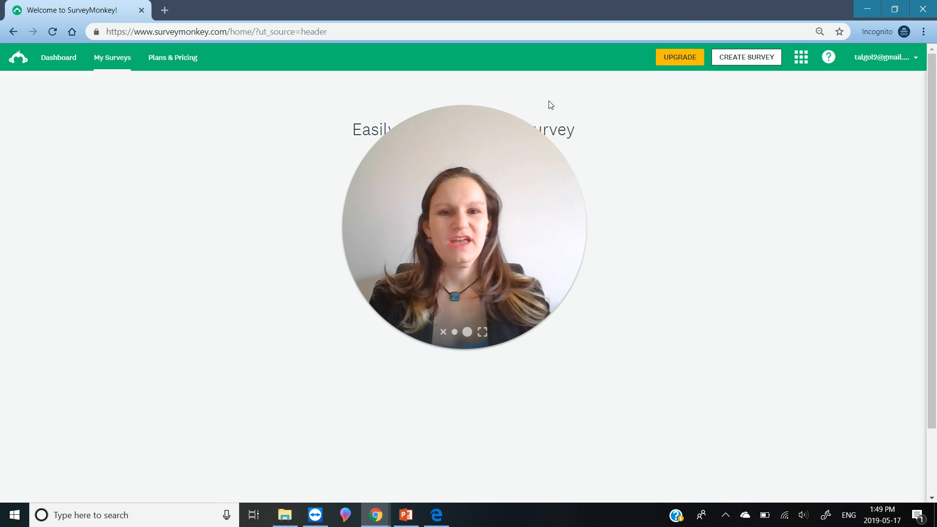
left_click(450, 333)
left_click_drag(412, 294, 89, 451)
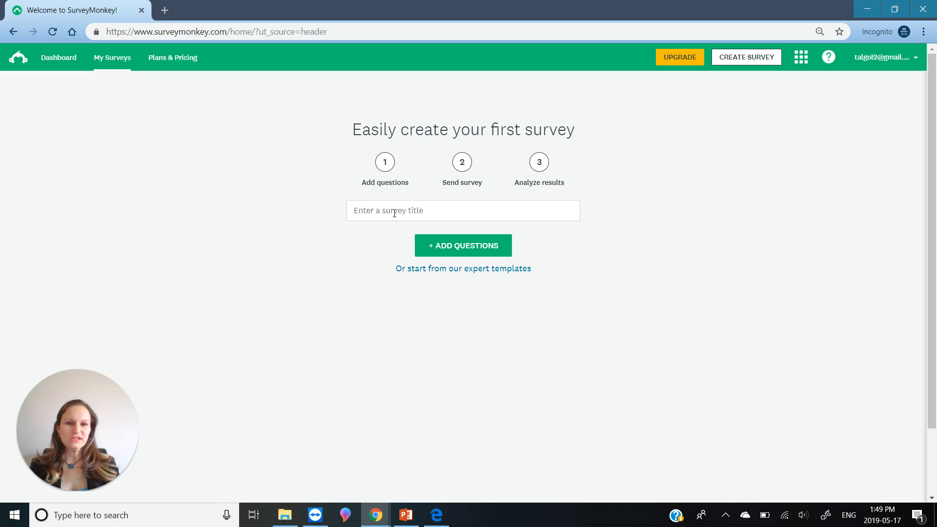
Start from the expert templates and go to the Market Research category
left_click(470, 269)
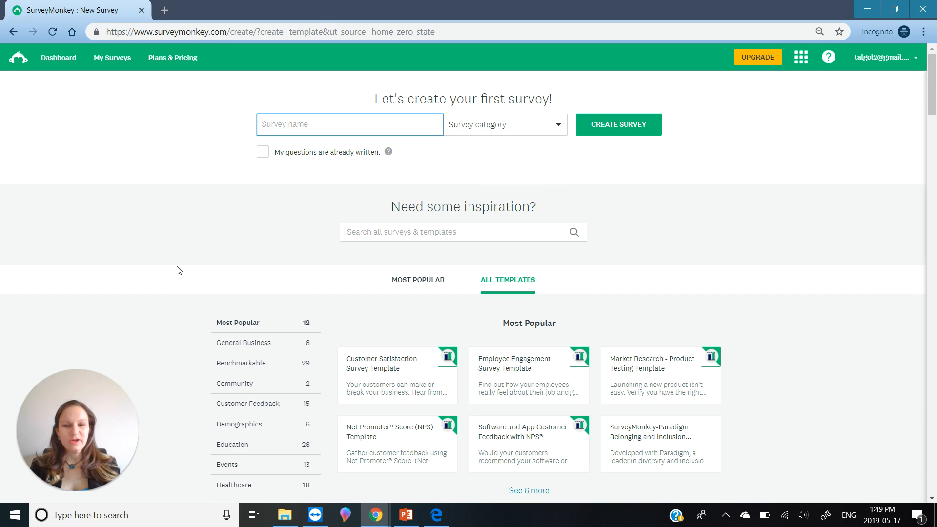
left_click(205, 261)
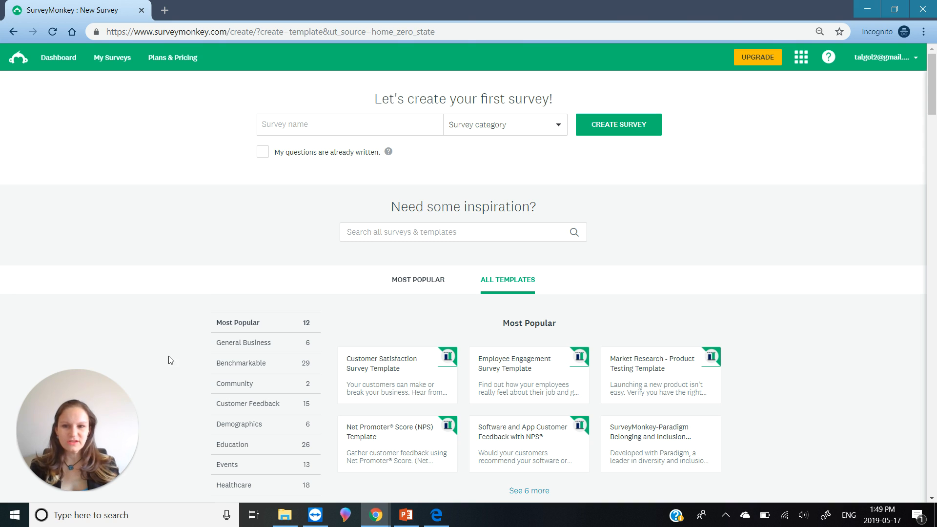
left_click_drag(931, 115, 935, 145)
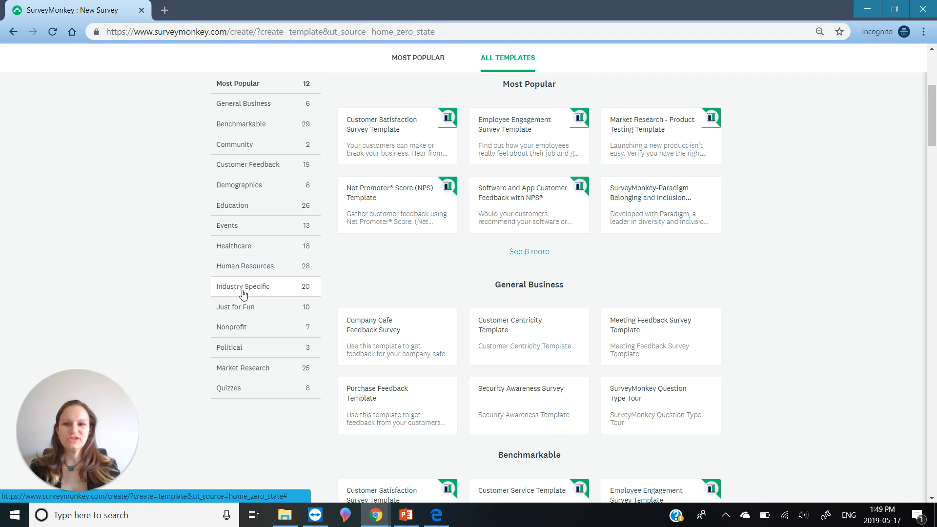
left_click(252, 371)
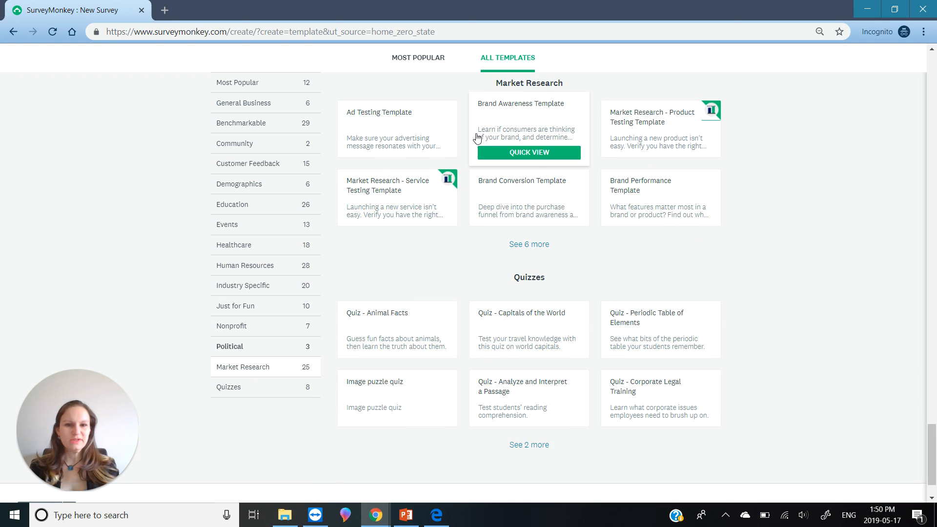
Look over the Market Research templates and open the quick view of the Market Research - Service Testing Template
mouse_move(424, 146)
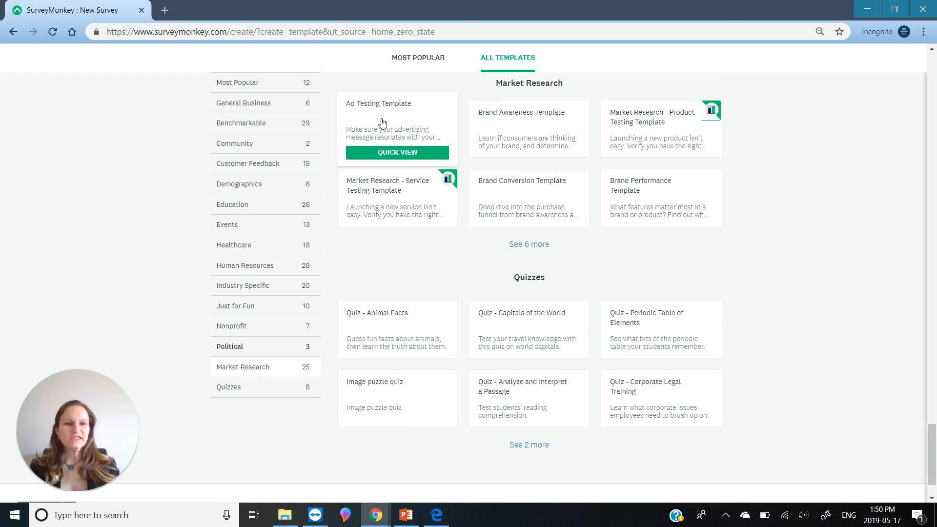
mouse_move(504, 119)
mouse_move(625, 123)
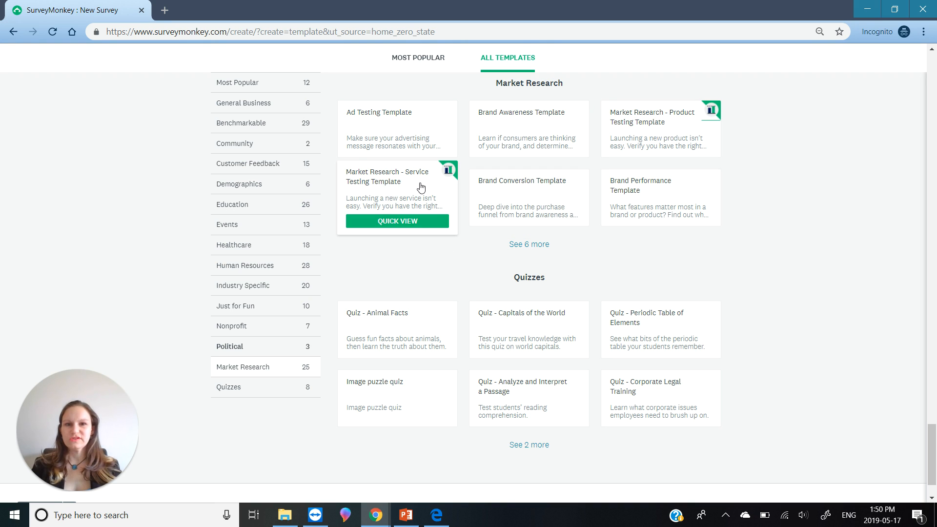
mouse_move(391, 199)
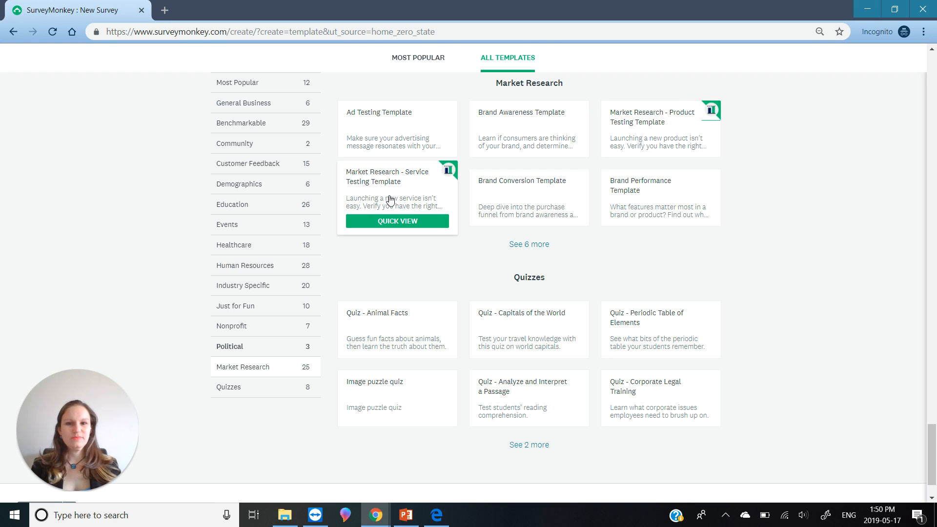
left_click(389, 221)
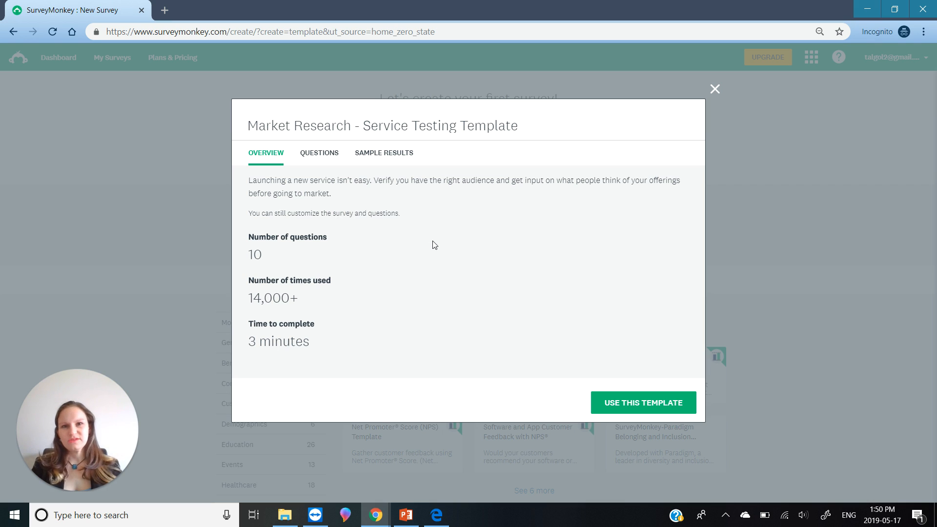
Review the template's questions and try to view its sample results, returning to the questions
left_click(324, 155)
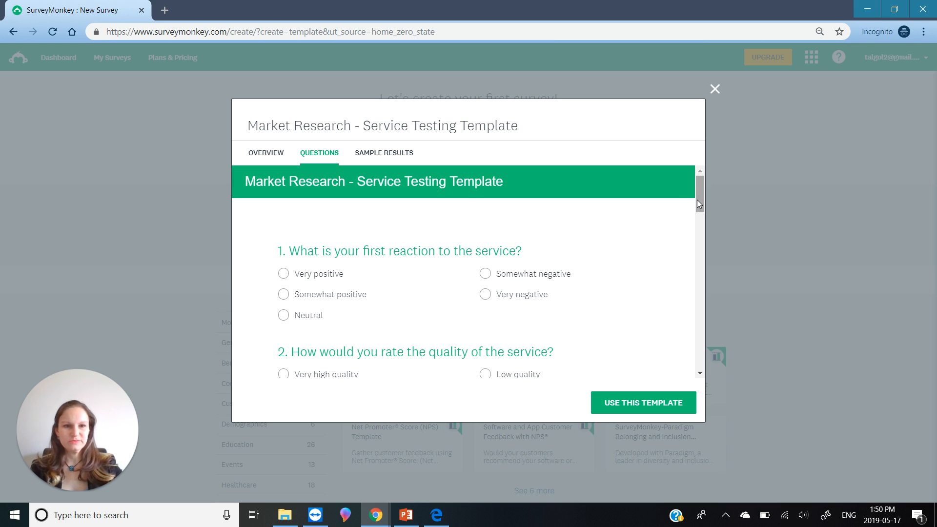
left_click_drag(698, 203, 693, 259)
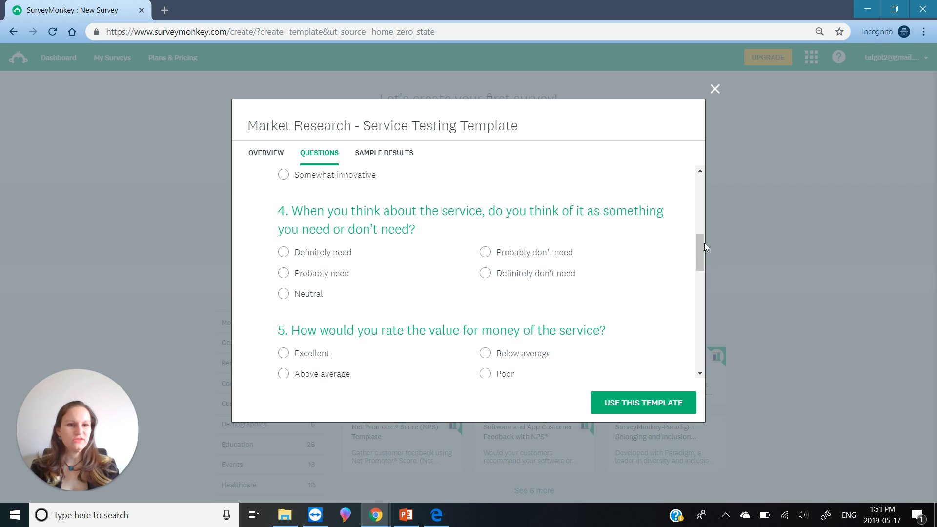
left_click_drag(698, 252, 696, 331)
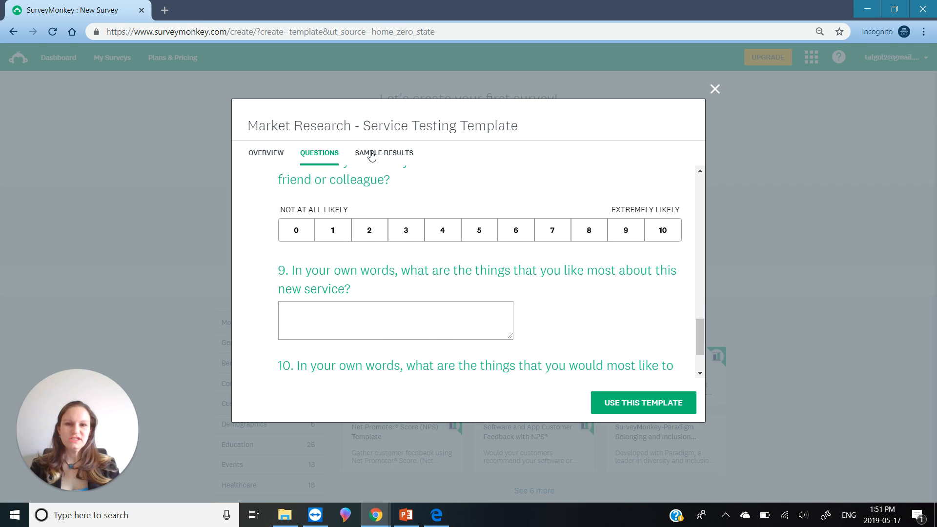
left_click(394, 159)
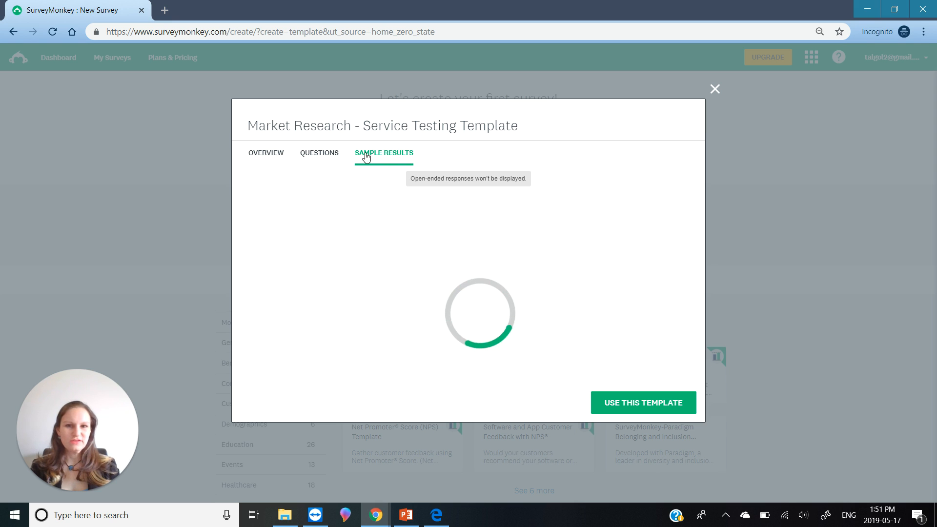
left_click(323, 162)
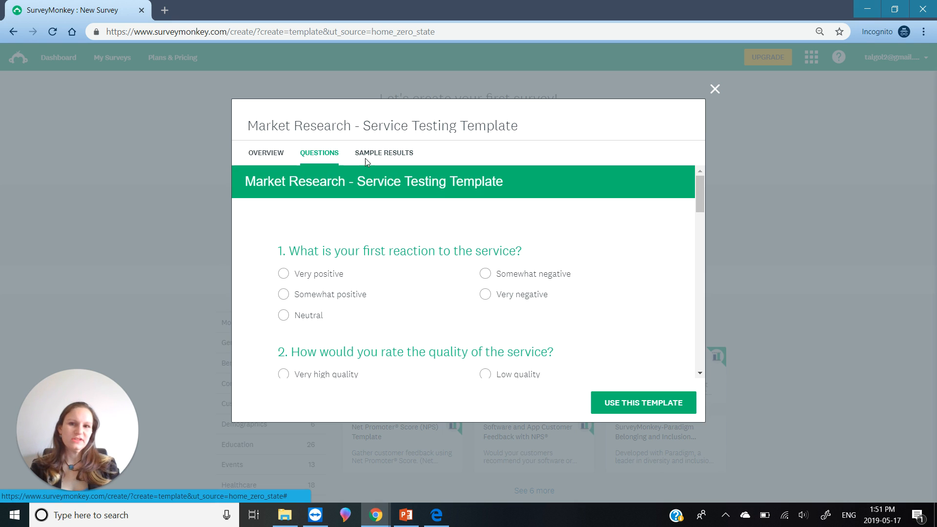
Create the survey from the Service Testing template and dismiss the banner about unlocked paid features
left_click(652, 404)
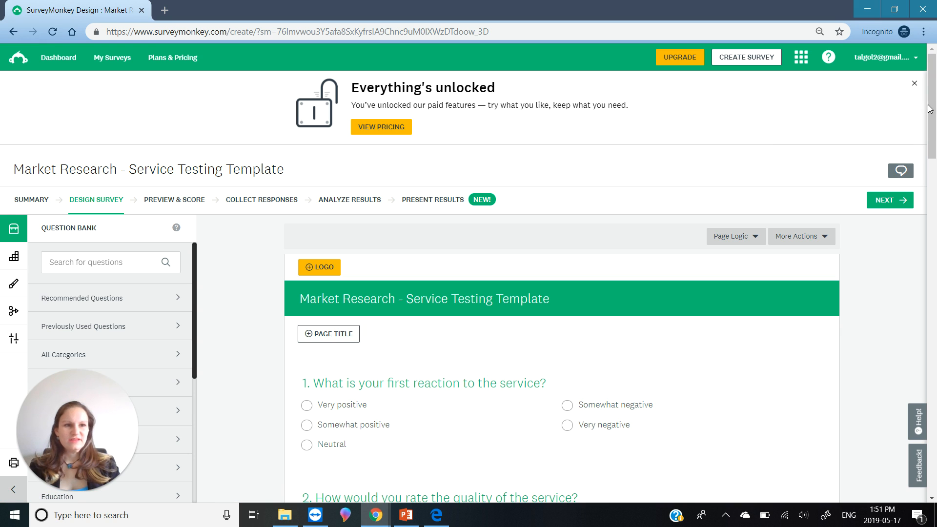
left_click(916, 85)
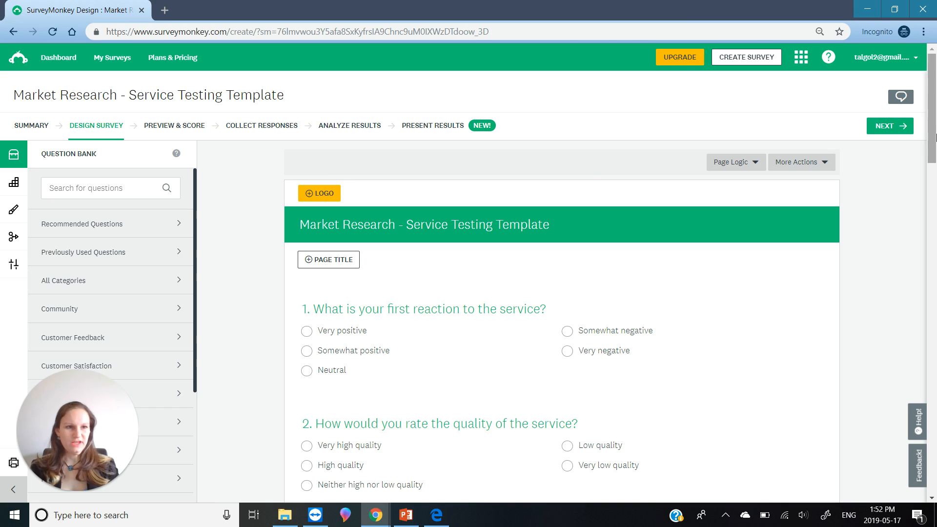
Make the wording of question 9 editable and append "Do you have any suggestions for improving the service." to it
left_click_drag(933, 141, 922, 241)
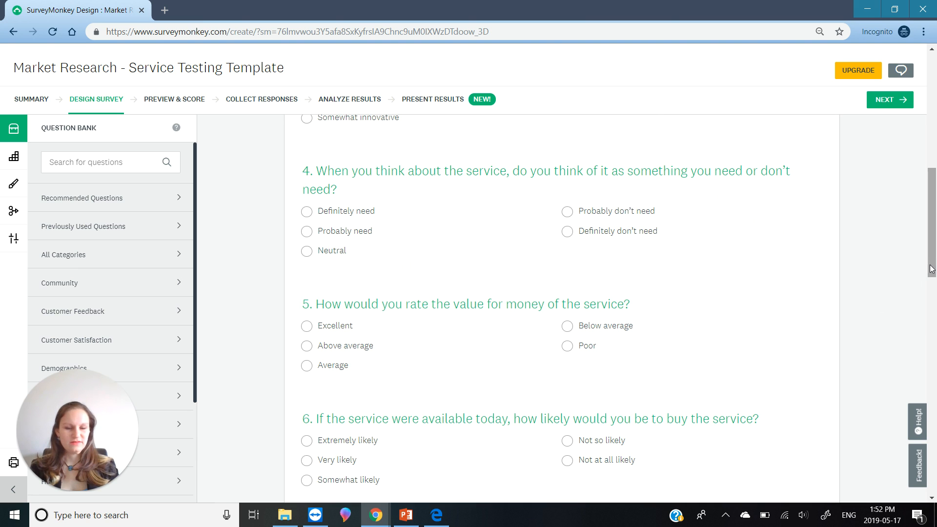
left_click_drag(926, 272, 924, 383)
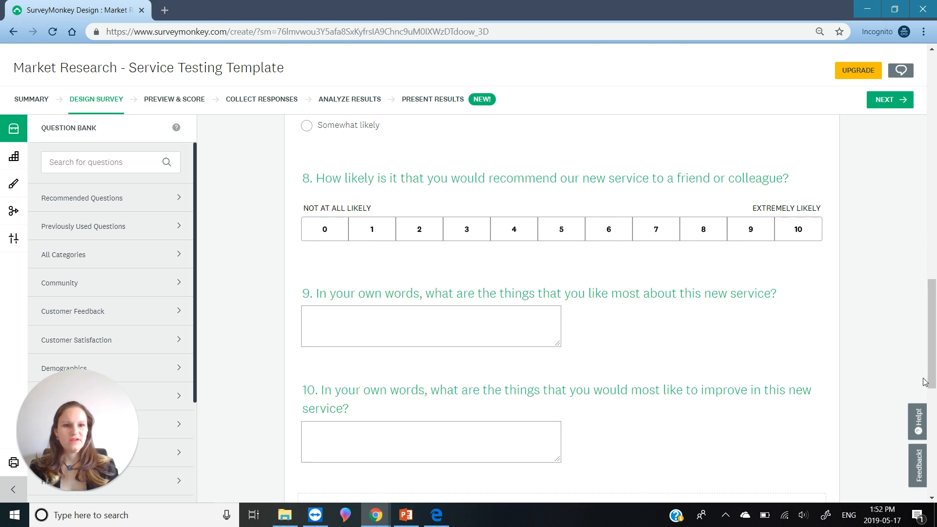
left_click(598, 299)
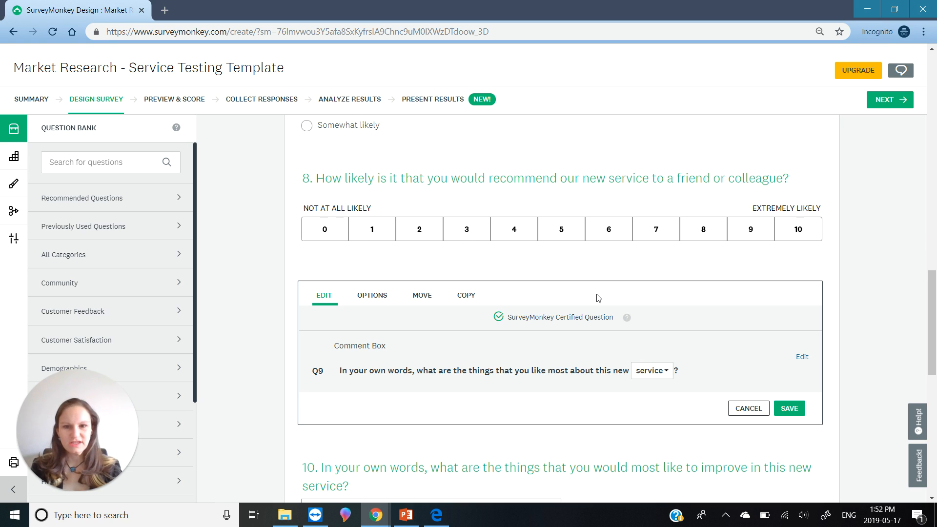
left_click(328, 302)
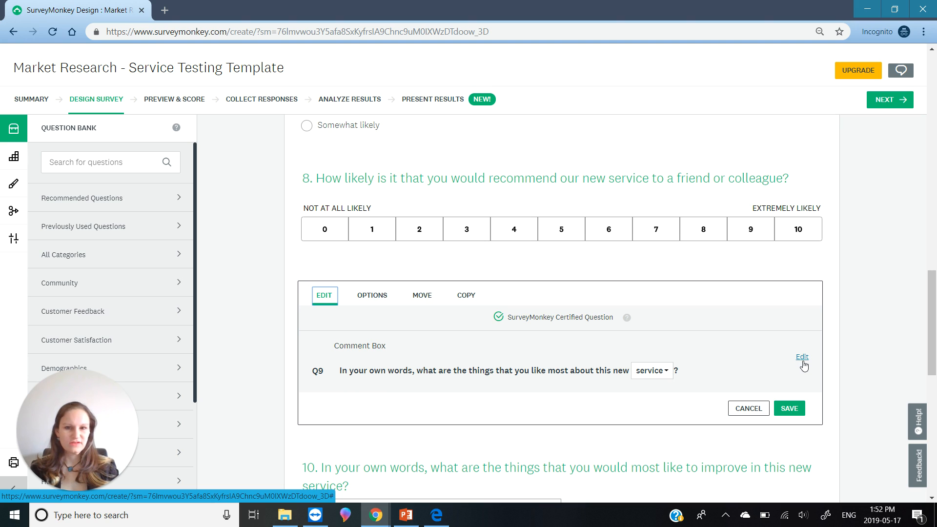
left_click(802, 358)
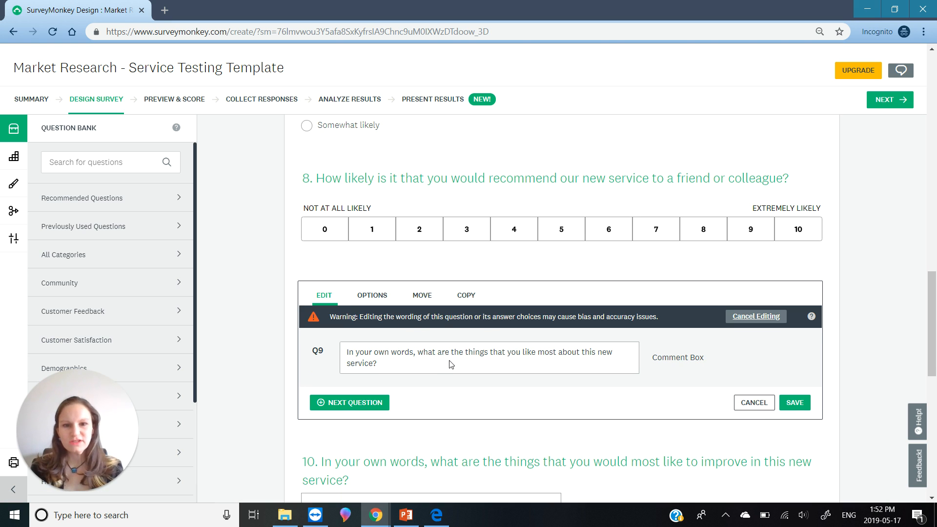
left_click(575, 360)
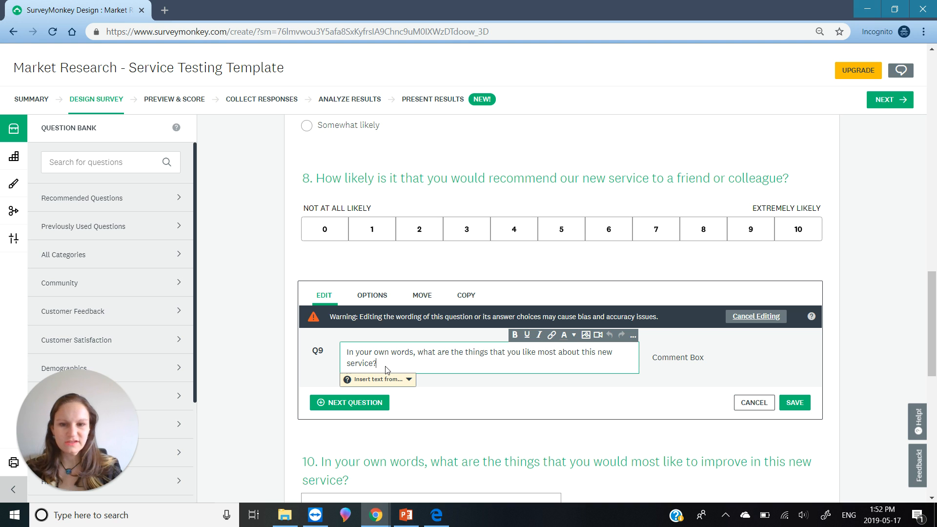
type("D")
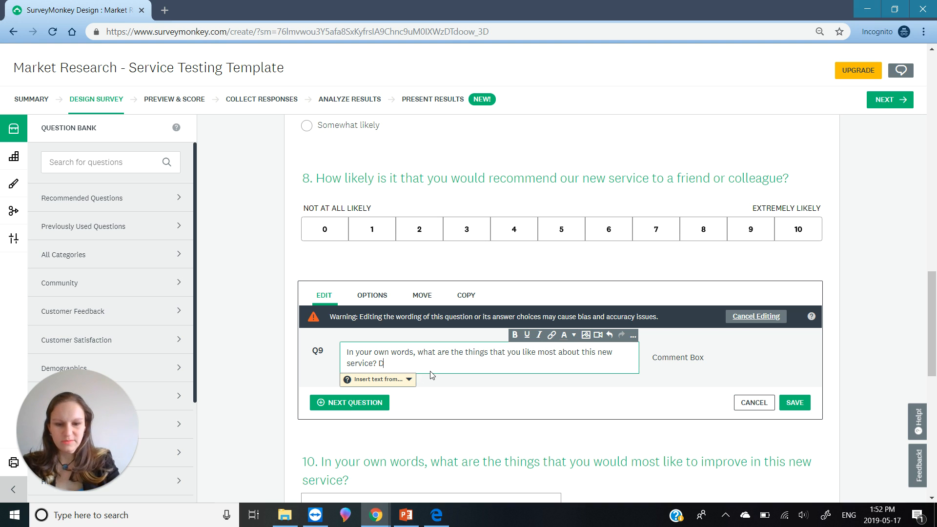
type("o you have any su")
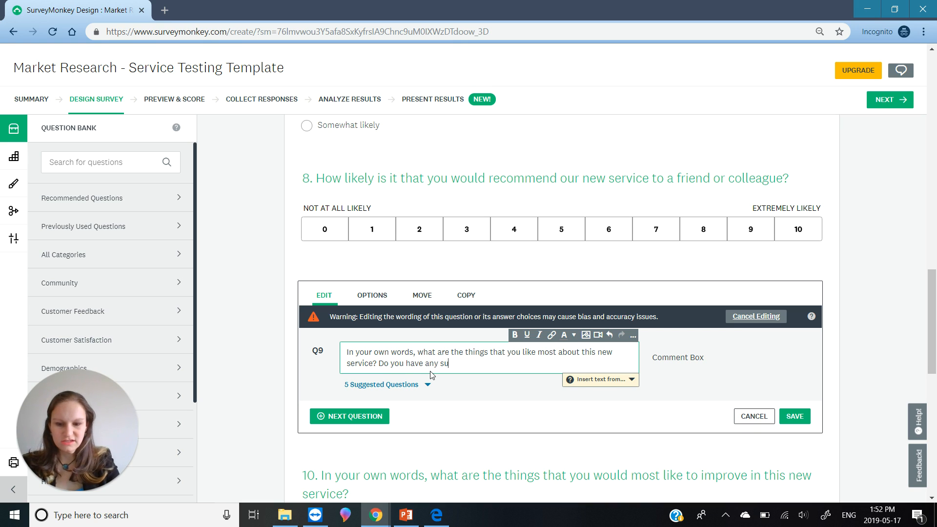
type("ggestions for improvi")
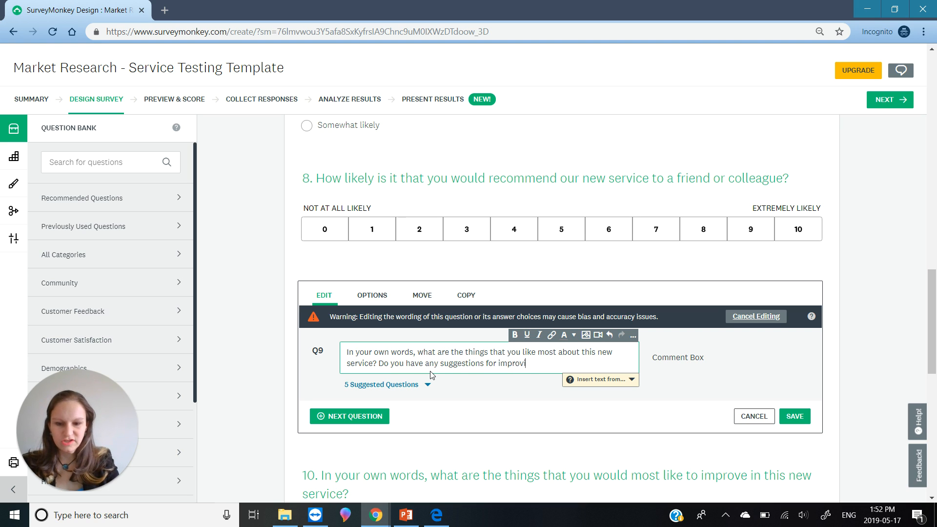
type("ng the service.")
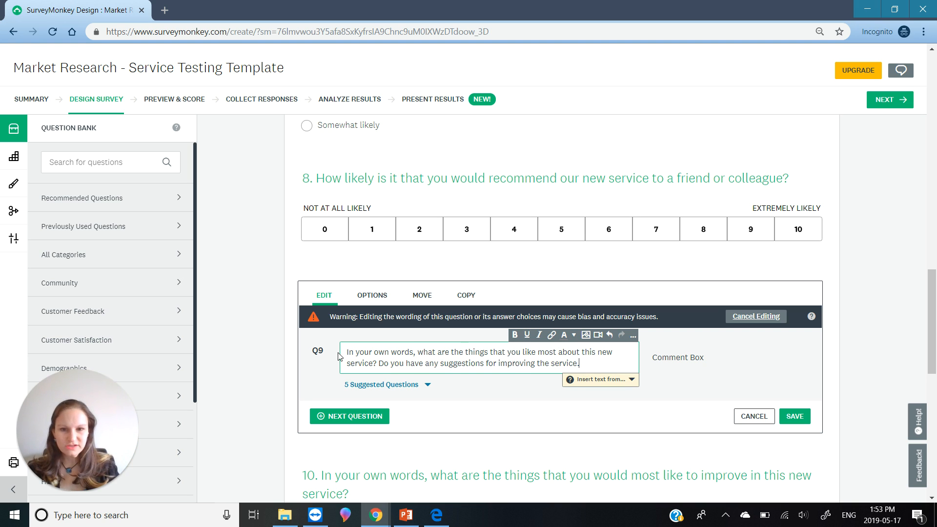
Replace "Do" with "Please advise if" in question 9's added sentence and save the question
double_click(384, 364)
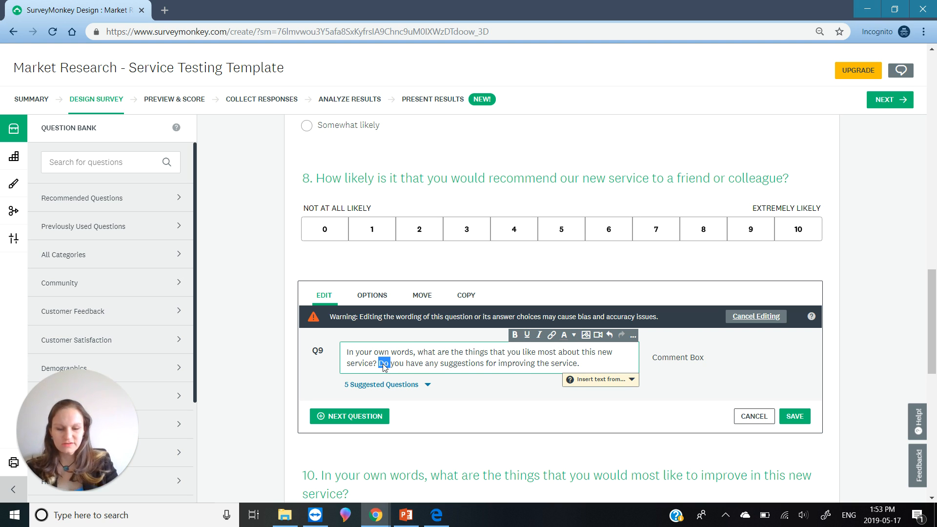
type("Please")
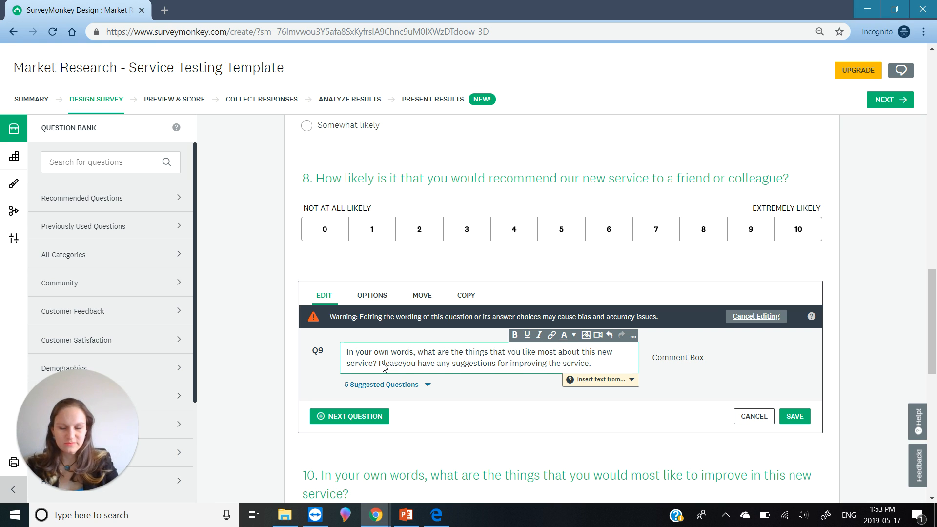
type(" advise ")
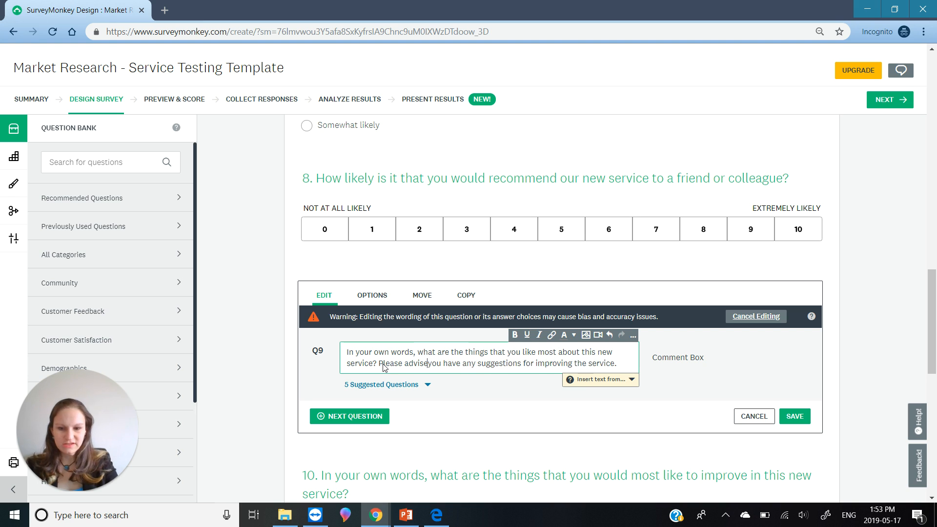
type("if")
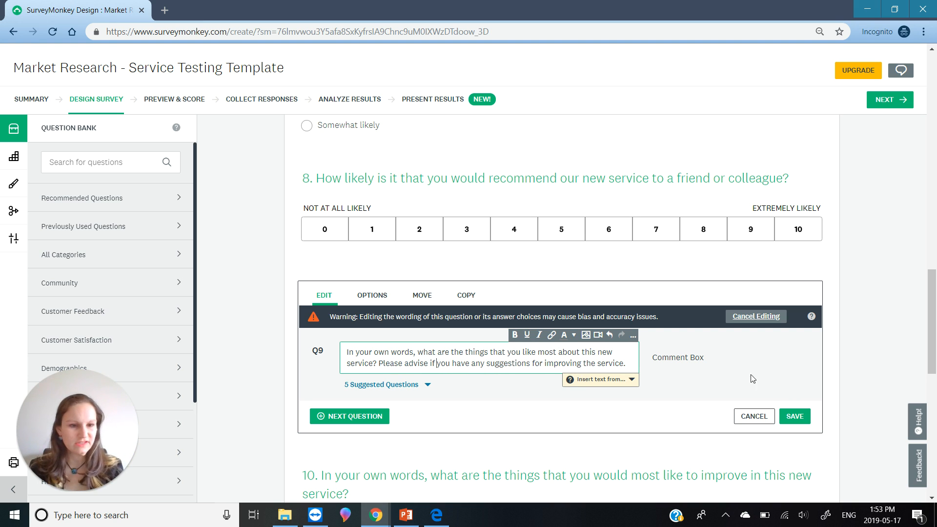
left_click(799, 418)
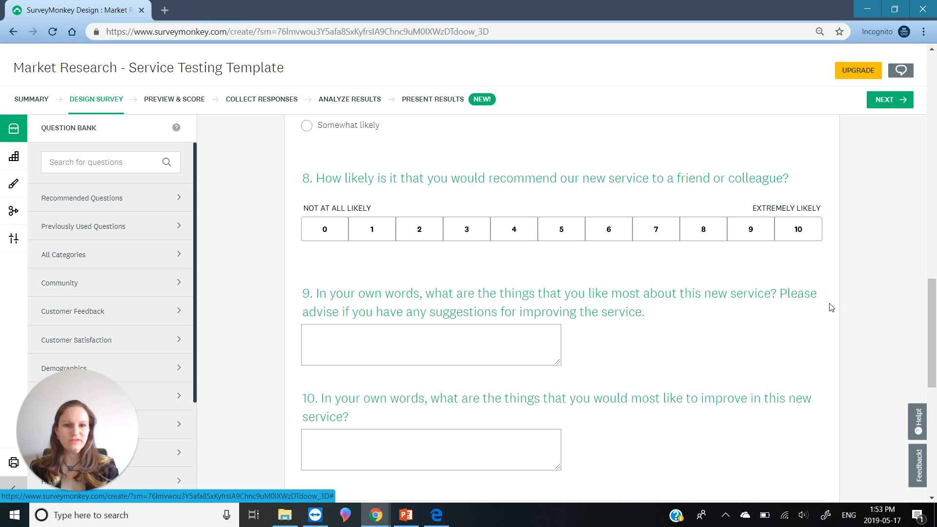
Move question 9 above question 8, the one about recommending the service to a friend or colleague
mouse_move(680, 301)
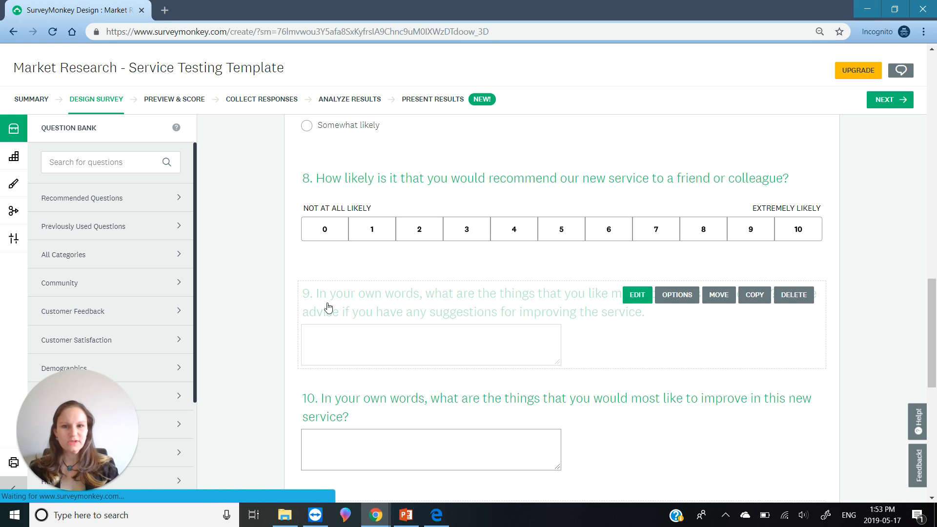
left_click_drag(325, 305, 323, 210)
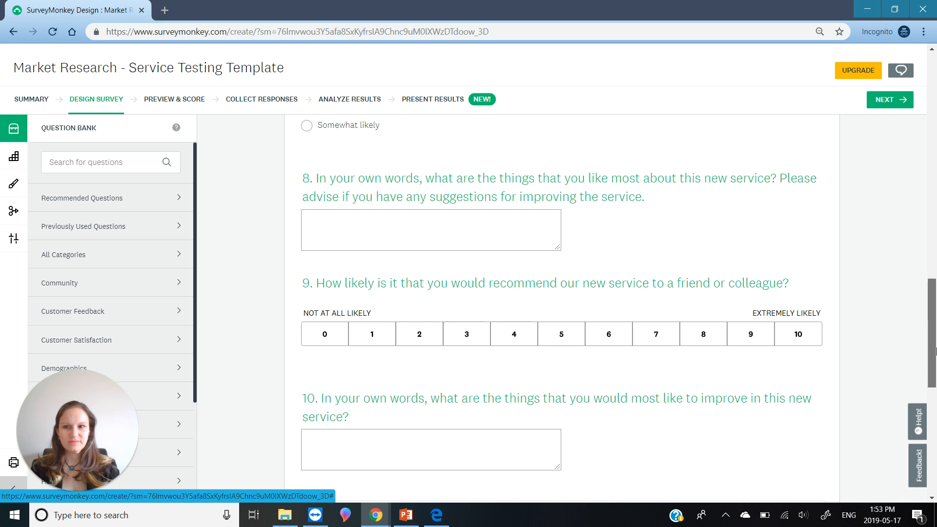
Delete question 4, which asks whether the service is something you need or don't need
left_click_drag(931, 351, 925, 226)
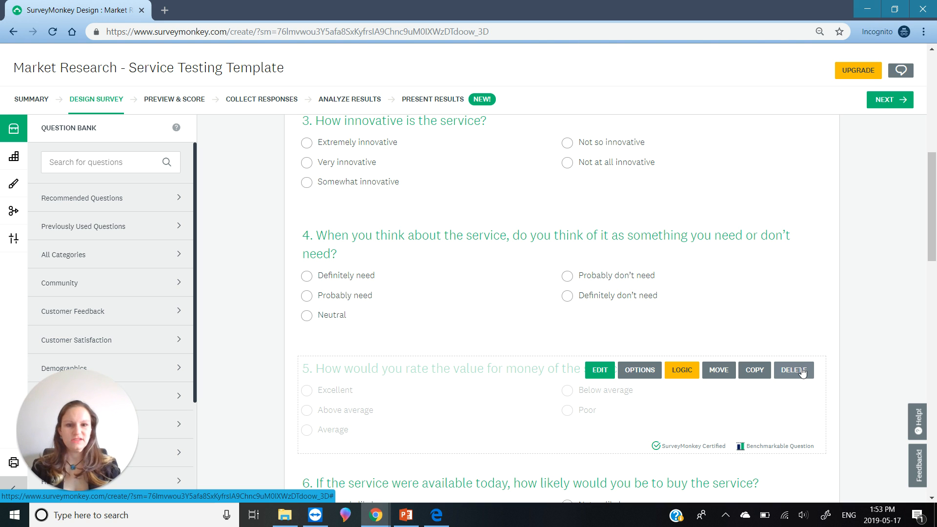
left_click(797, 241)
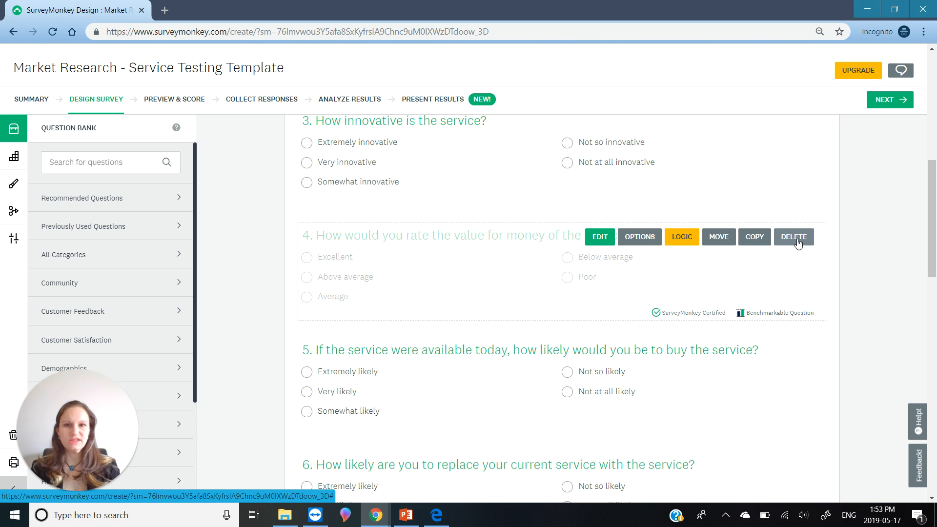
Add a new question 10 at the end of the survey and make it a Star Rating question
left_click_drag(932, 205, 935, 356)
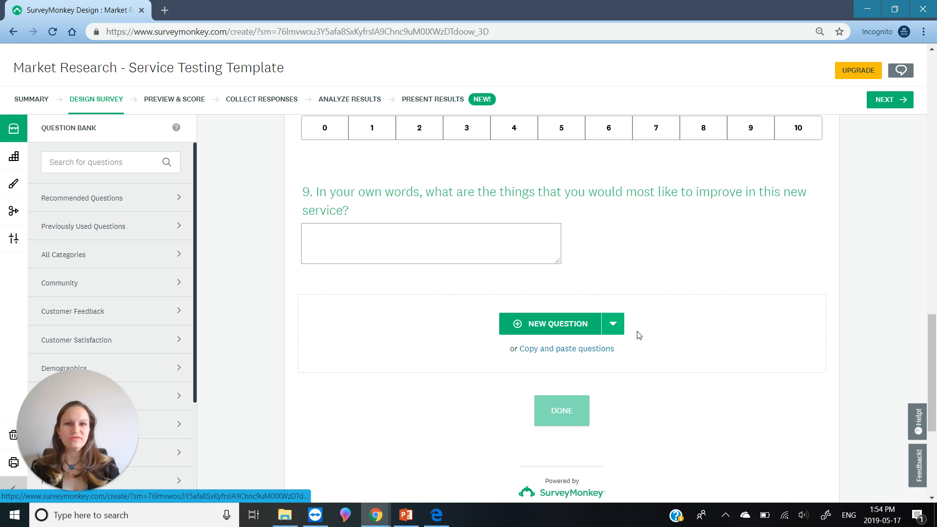
left_click(569, 325)
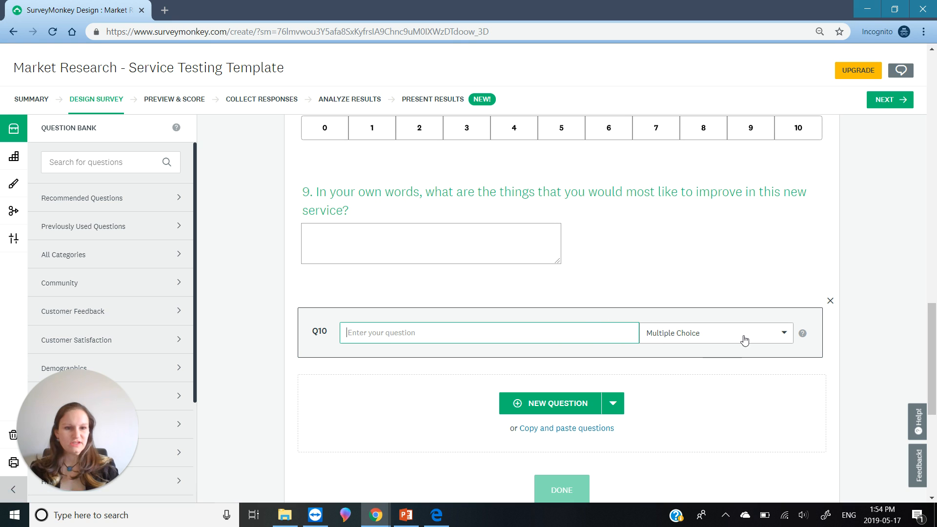
left_click(756, 340)
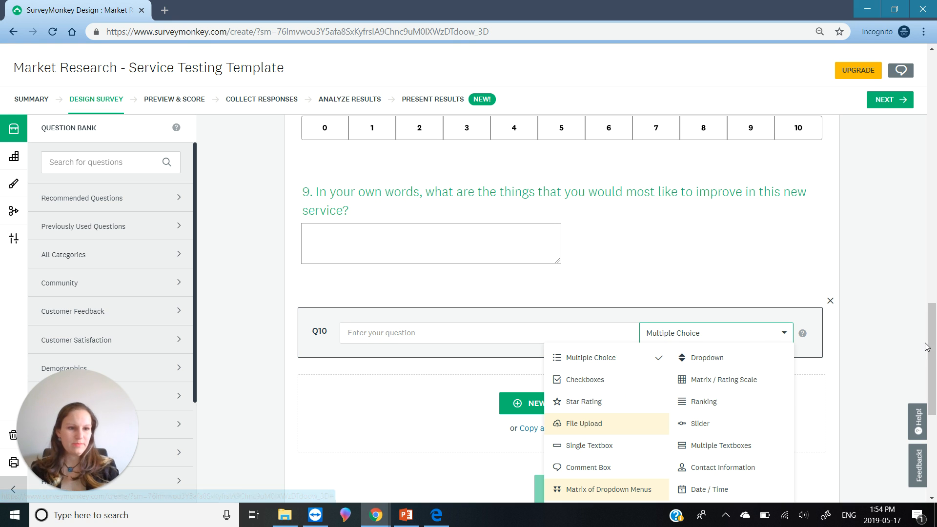
scroll(933, 354, "down", 2)
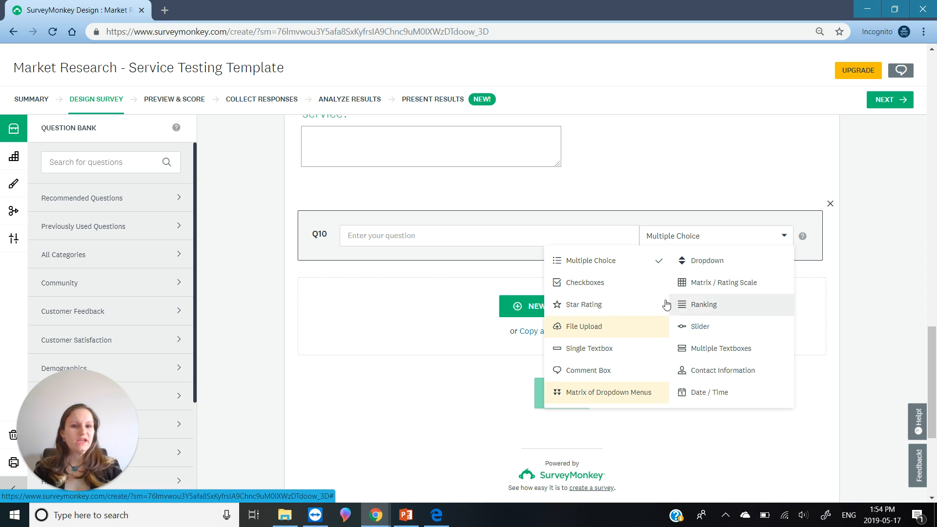
left_click(607, 306)
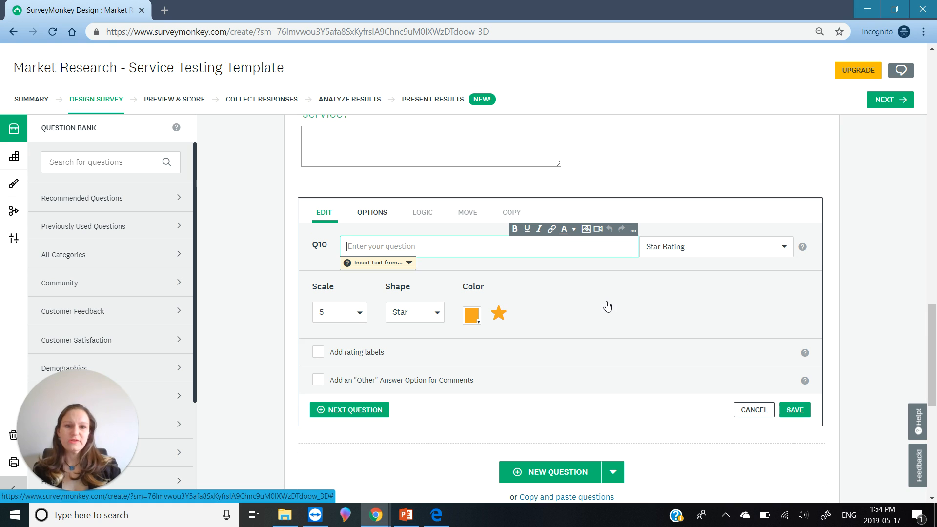
Set question 10's rating shape to Heart
left_click(502, 319)
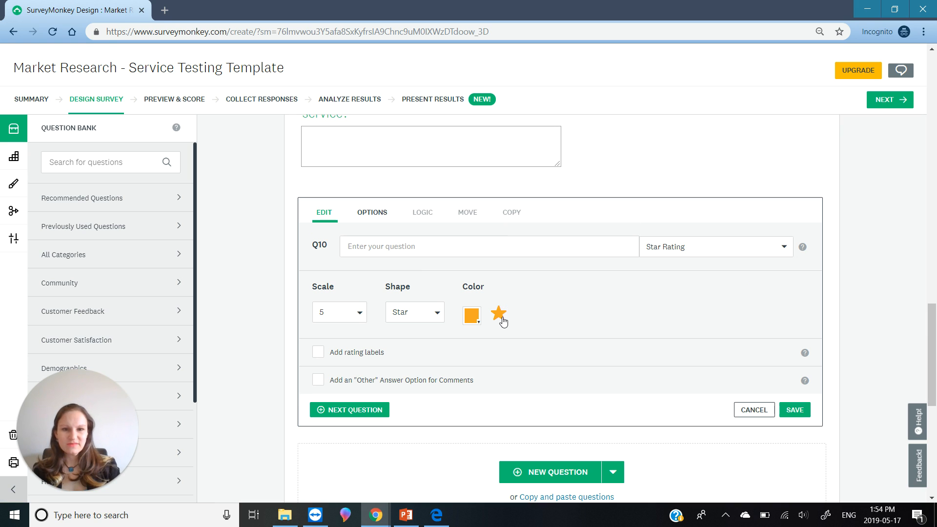
left_click(432, 315)
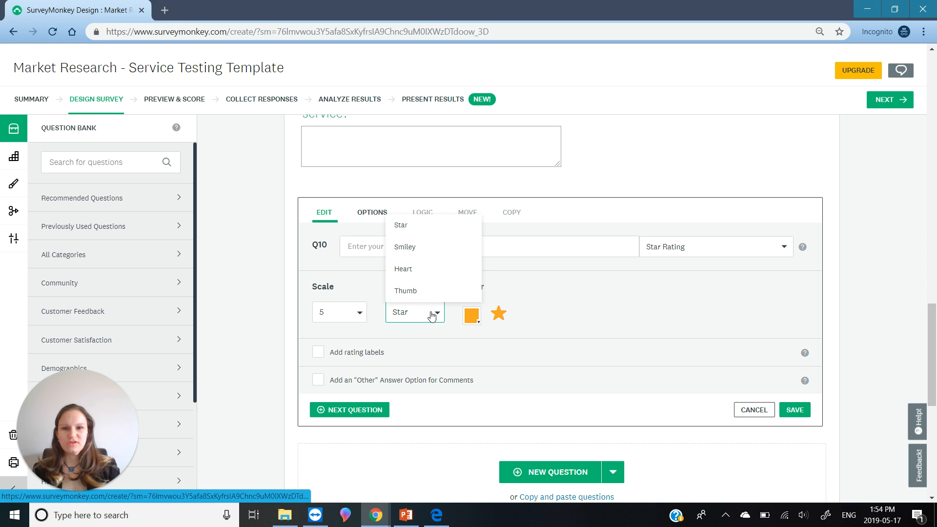
left_click(421, 274)
Word question 10 as "How would you rate the service?"
left_click(399, 250)
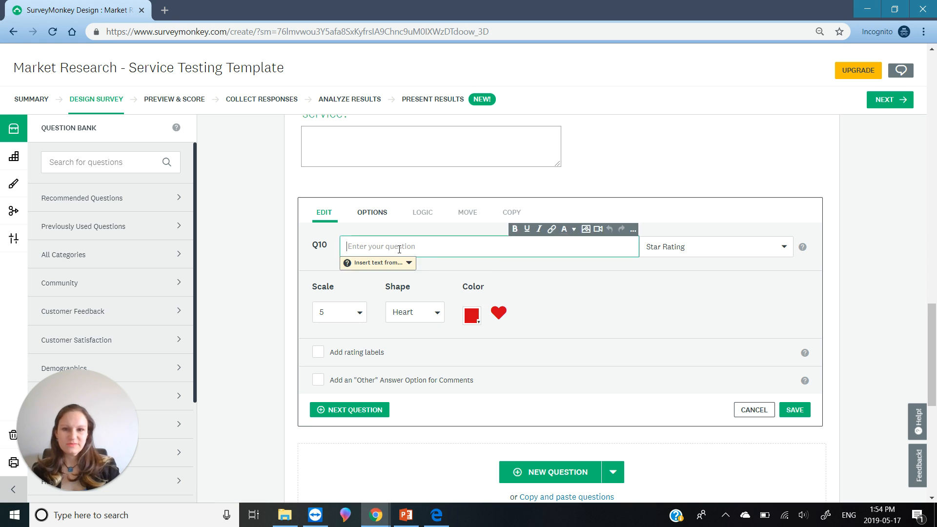
type("How")
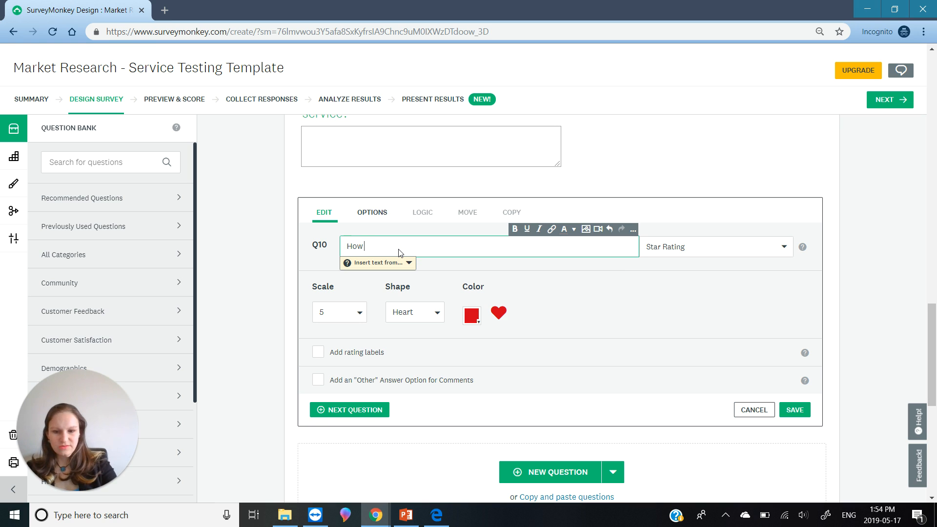
type(" would")
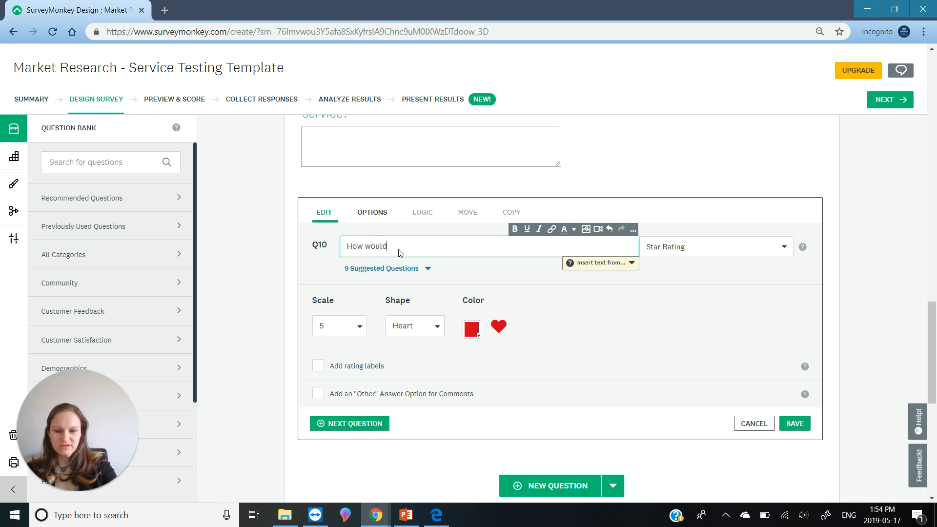
type(" you rate the serv")
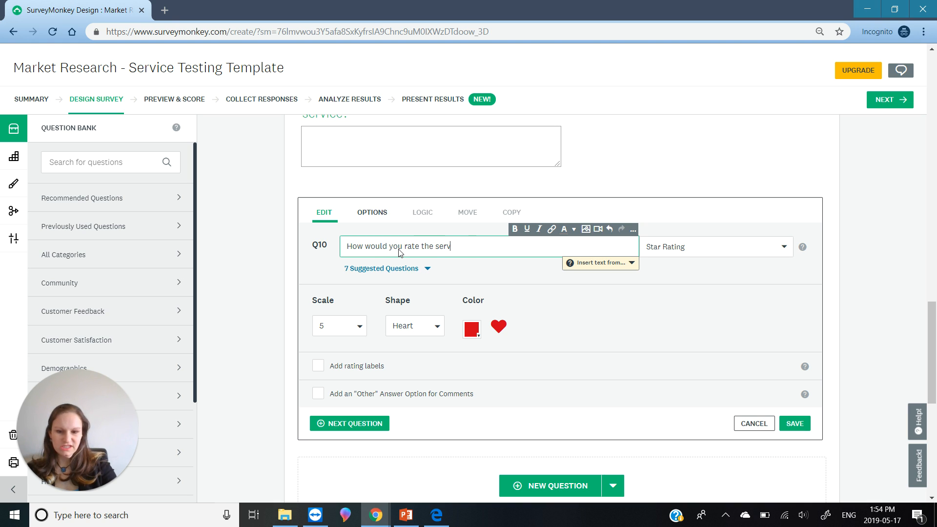
type("ice?")
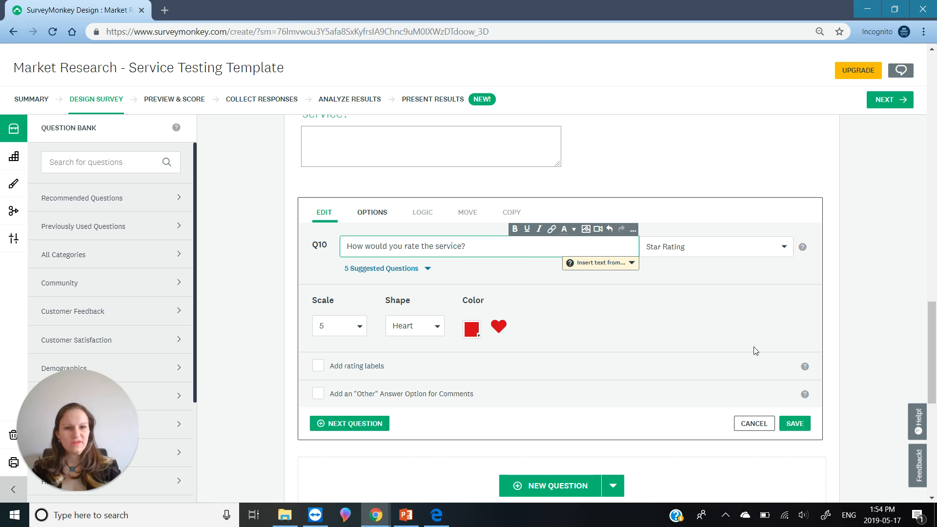
left_click(627, 298)
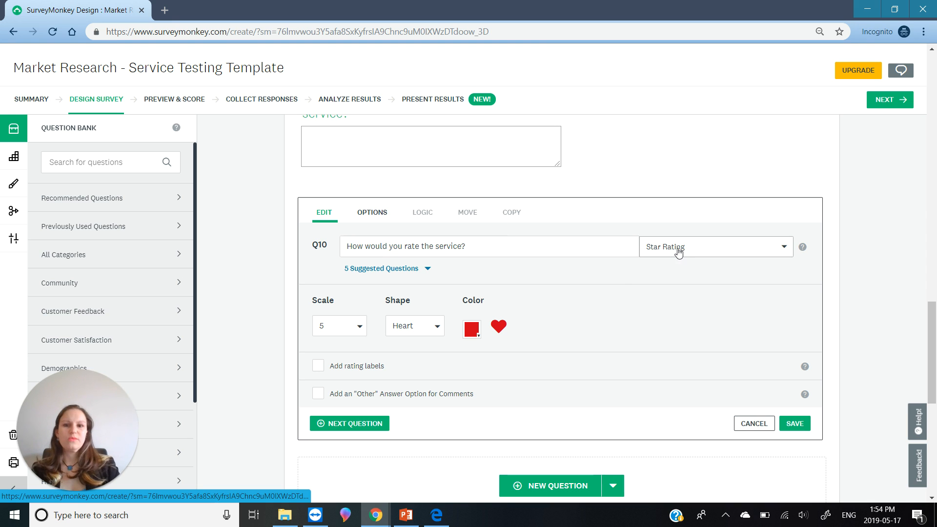
Turn on rating labels for question 10's heart scale
left_click(707, 252)
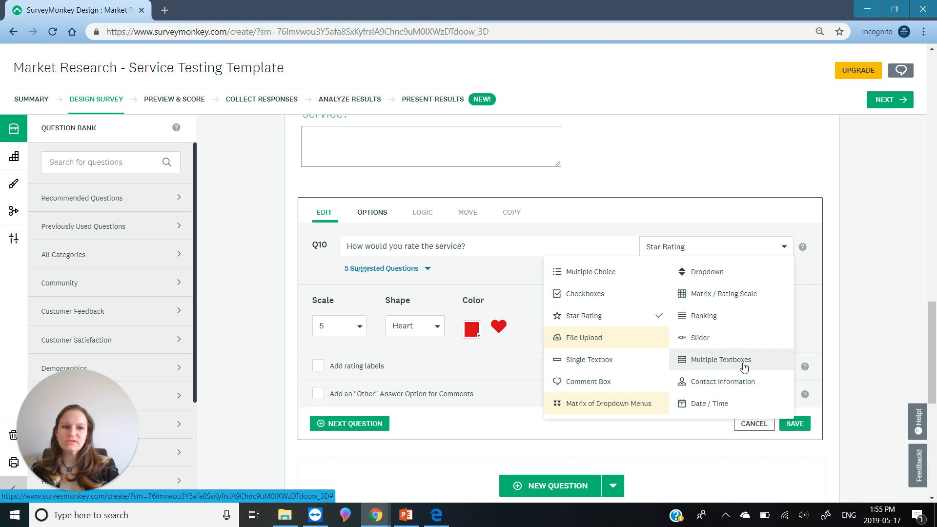
left_click(490, 365)
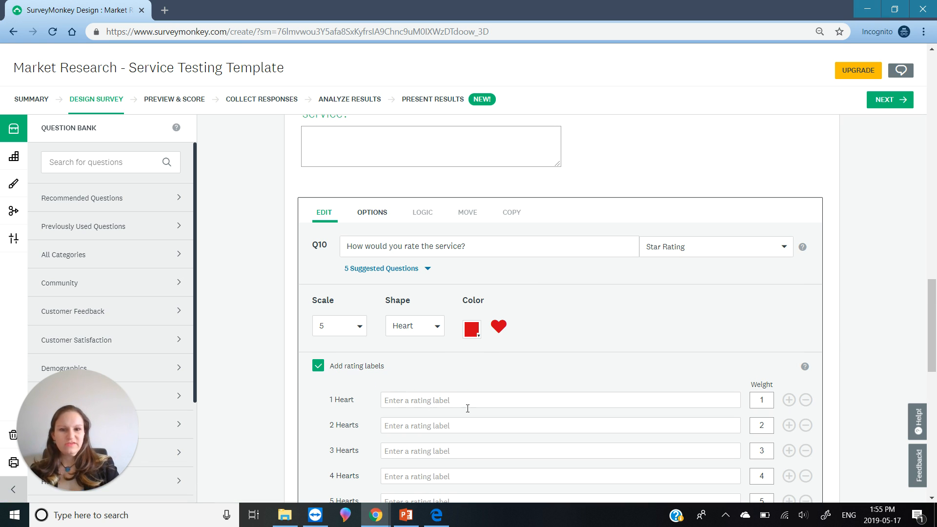
scroll(931, 318, "down", 4)
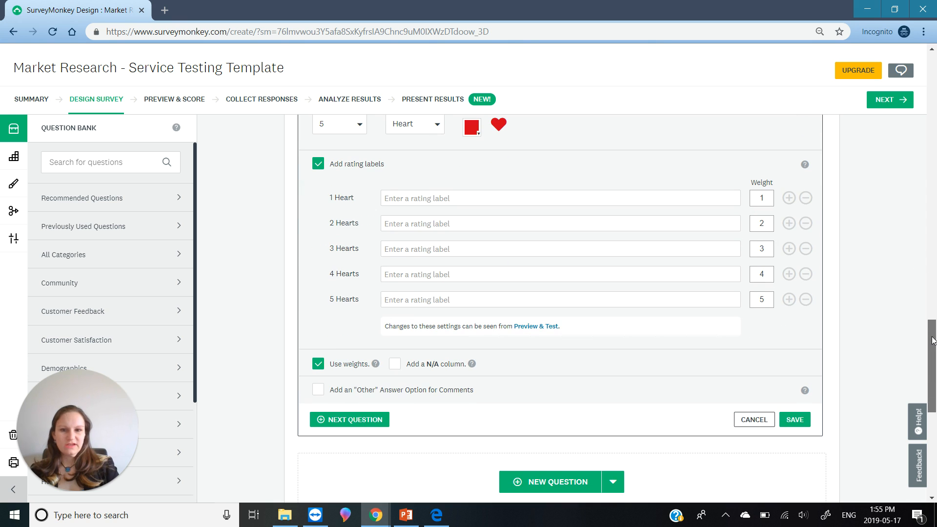
left_click(402, 200)
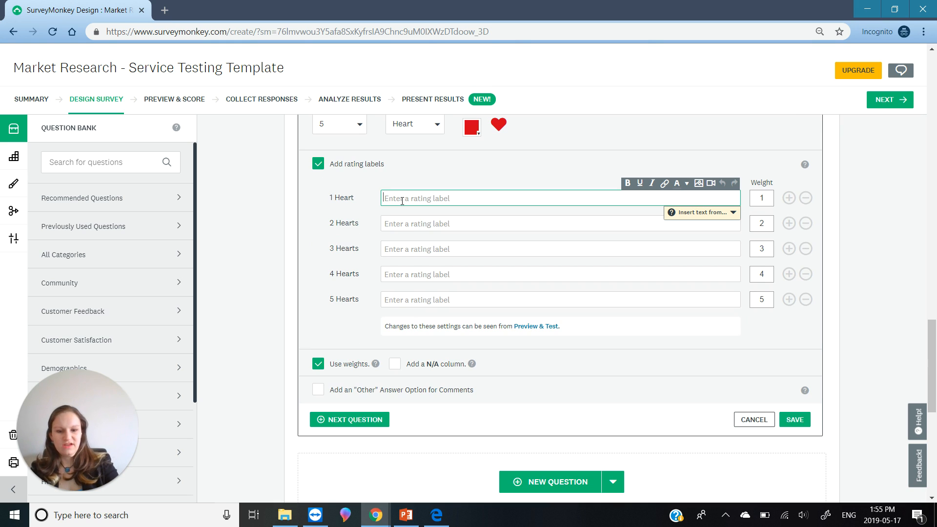
type("N")
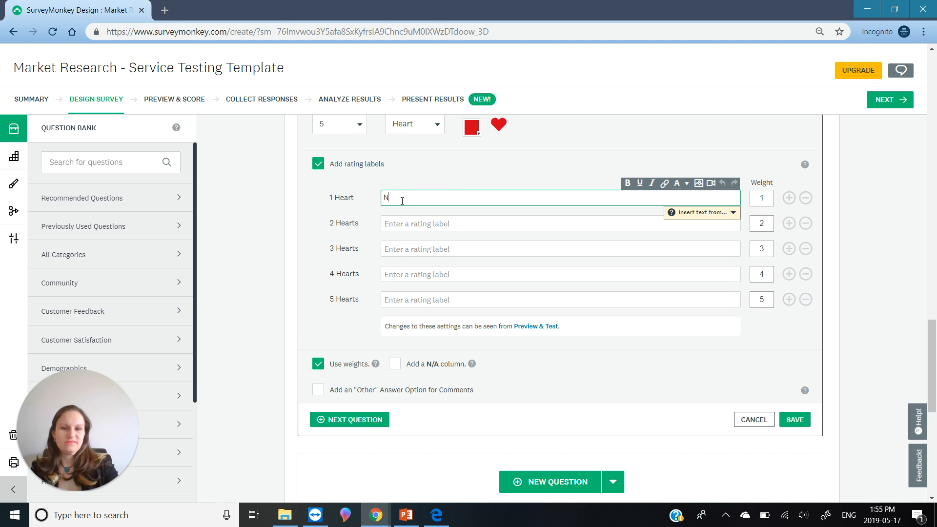
key("BackSpace")
type("2")
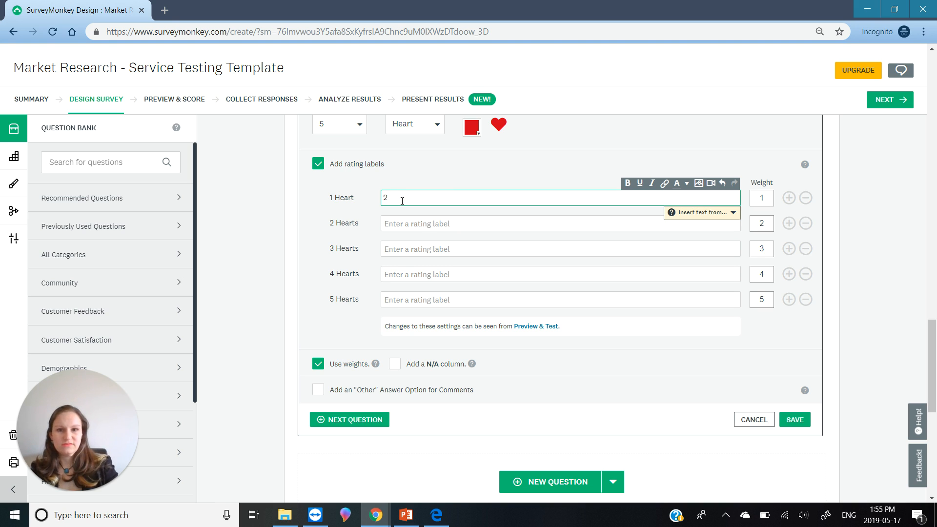
key("BackSpace")
type("1")
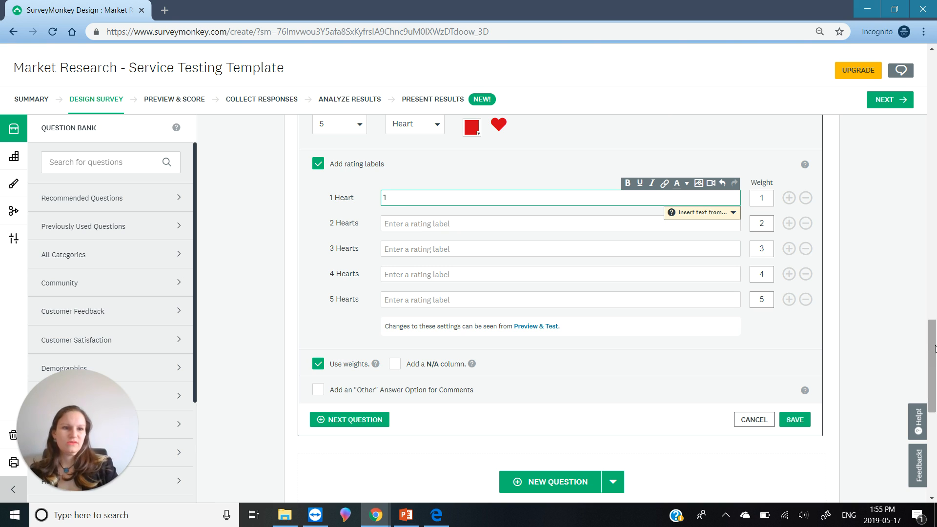
left_click_drag(934, 363, 934, 345)
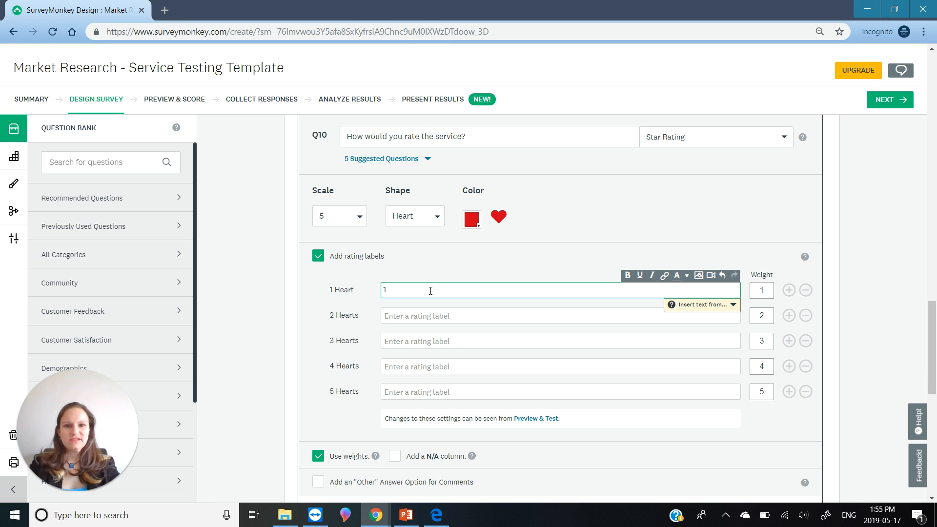
key("BackSpace")
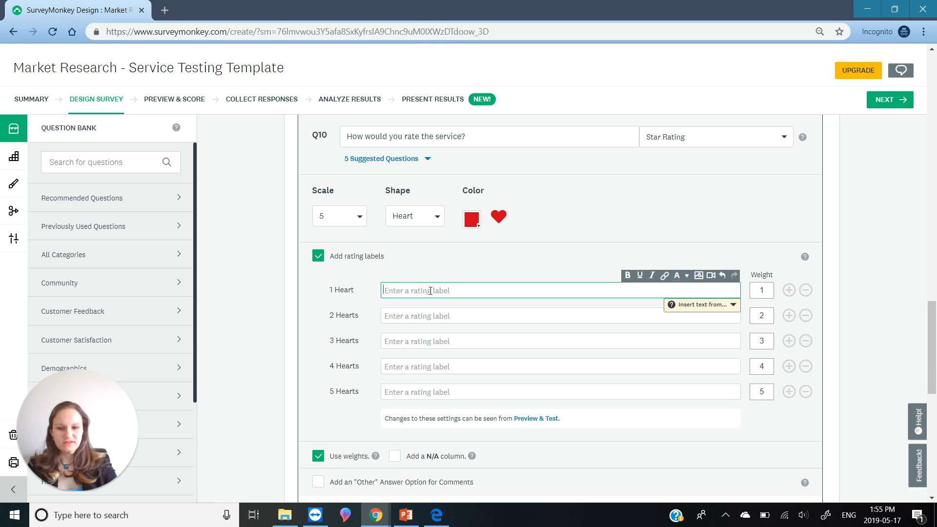
Label 1 Heart "Don't like the service" and 5 Hearts "Absolutely love ot!", and save question 10
type("Don't")
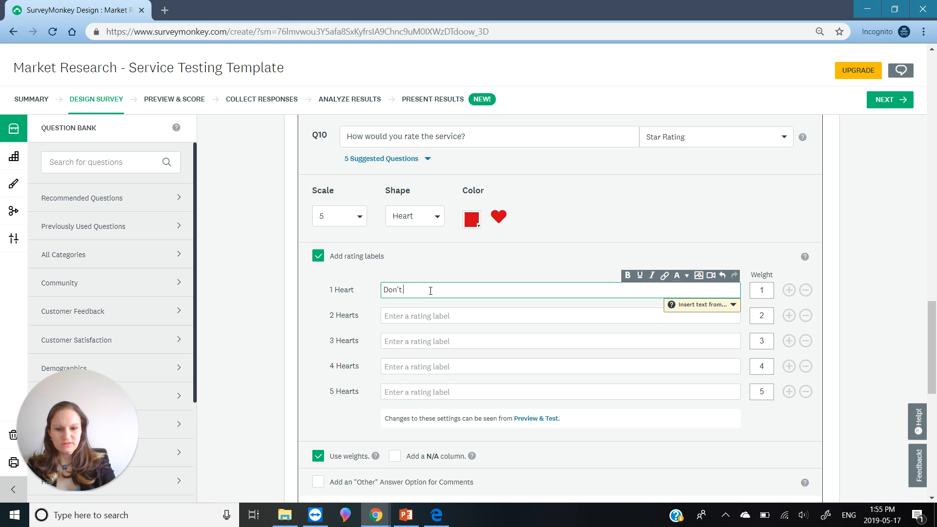
type(" like thes")
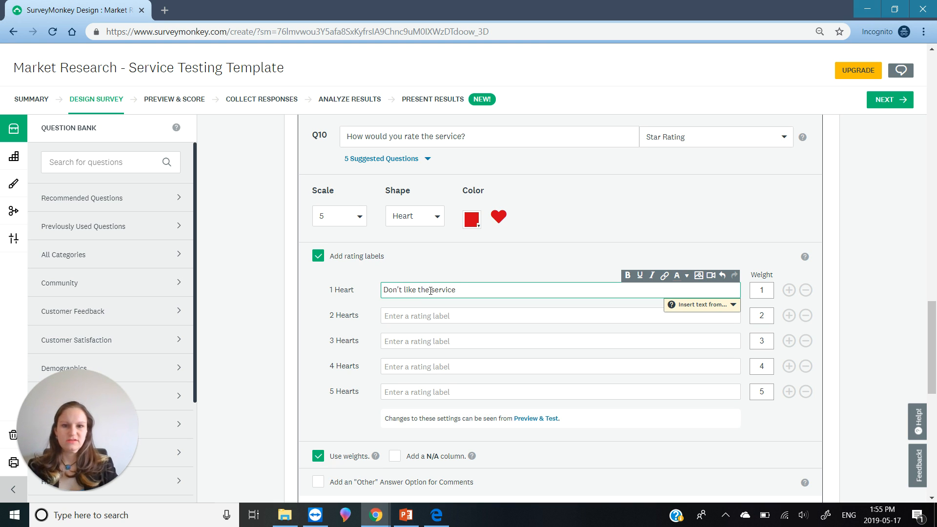
left_click(410, 394)
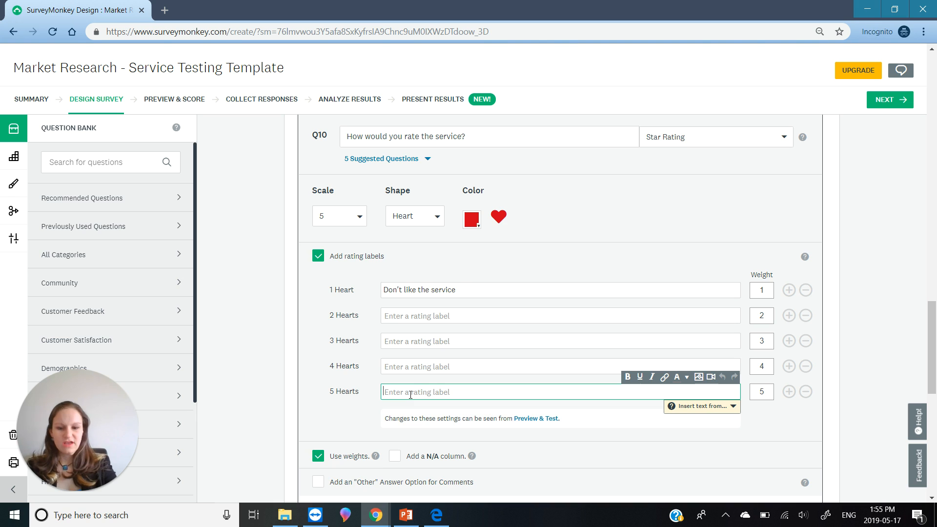
type("Absolut")
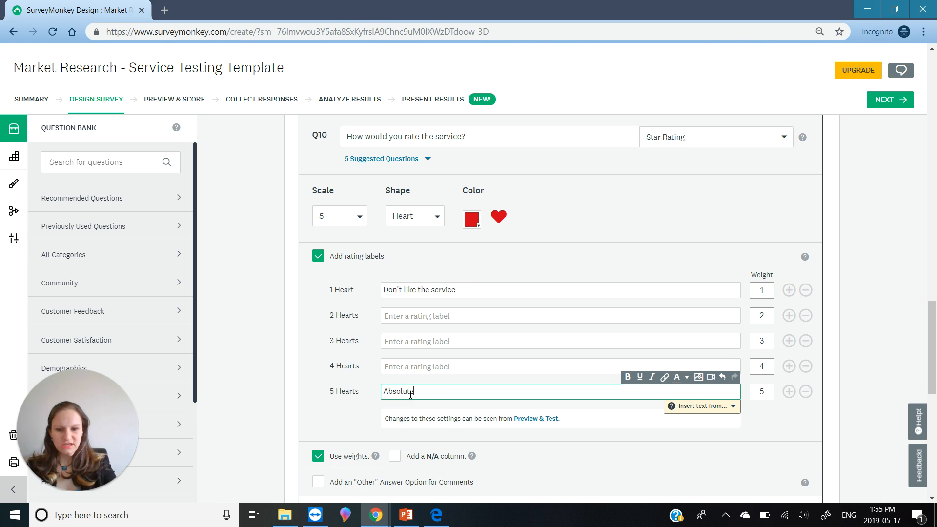
type("ely love ot")
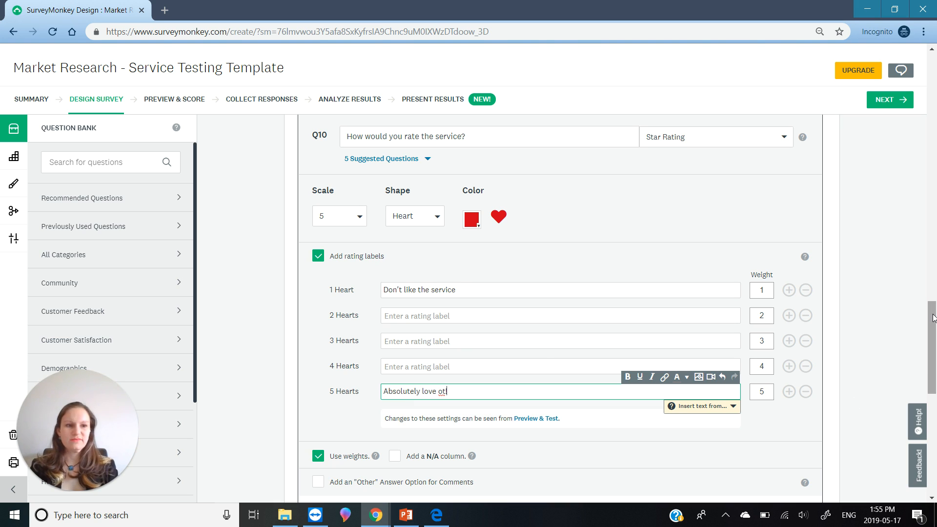
left_click_drag(932, 321, 932, 348)
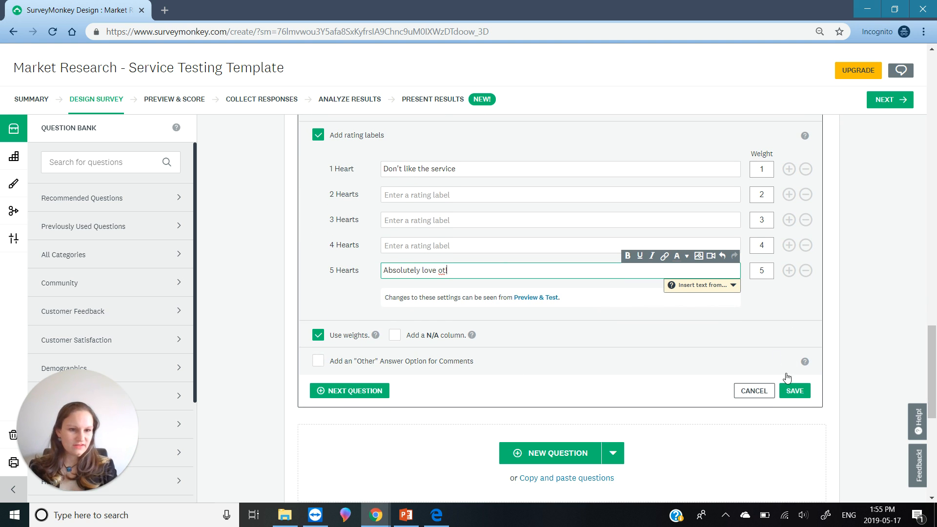
left_click(795, 391)
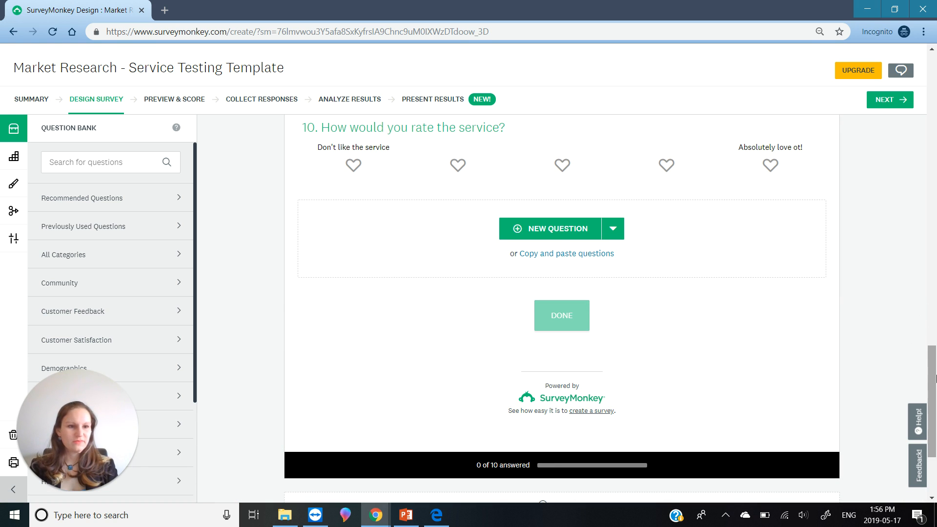
Add the page title "How do you feel about Chooka's consulting service?" to the survey's first page
left_click_drag(934, 375, 935, 337)
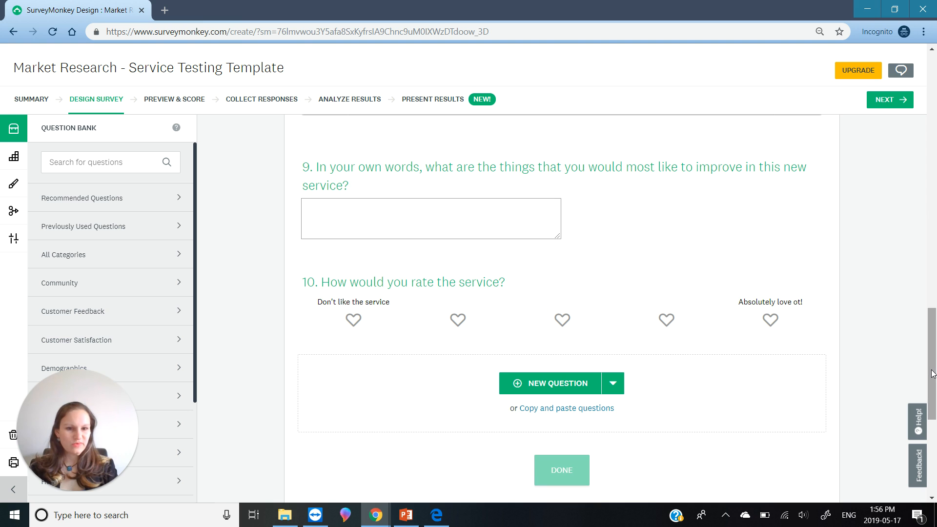
left_click_drag(933, 379, 901, 114)
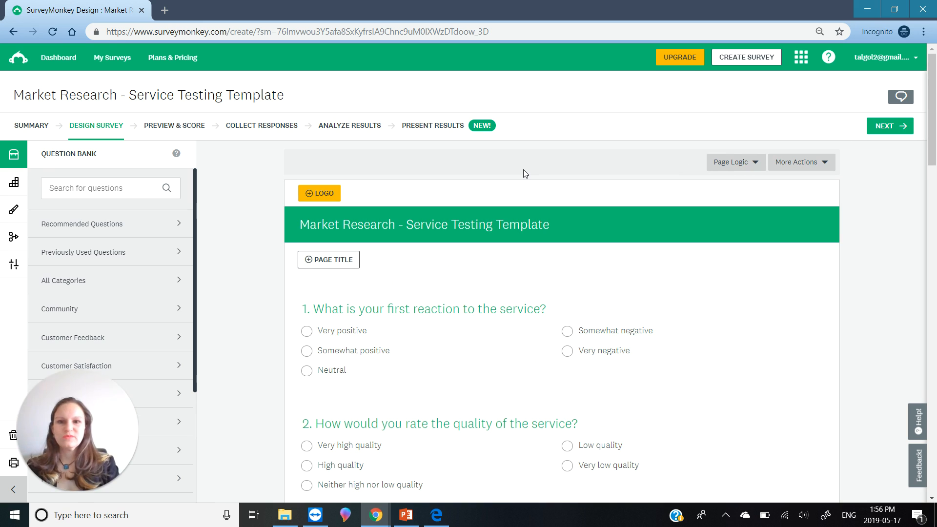
left_click(329, 263)
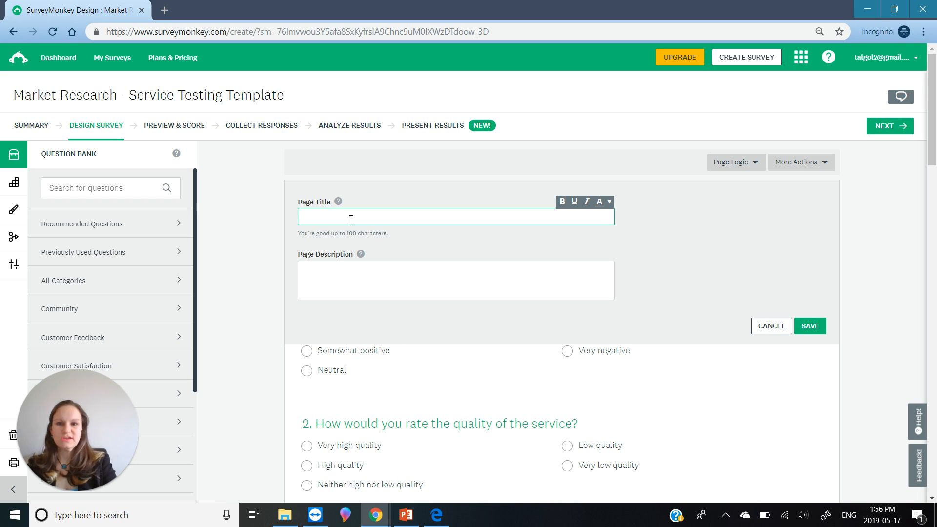
type("How")
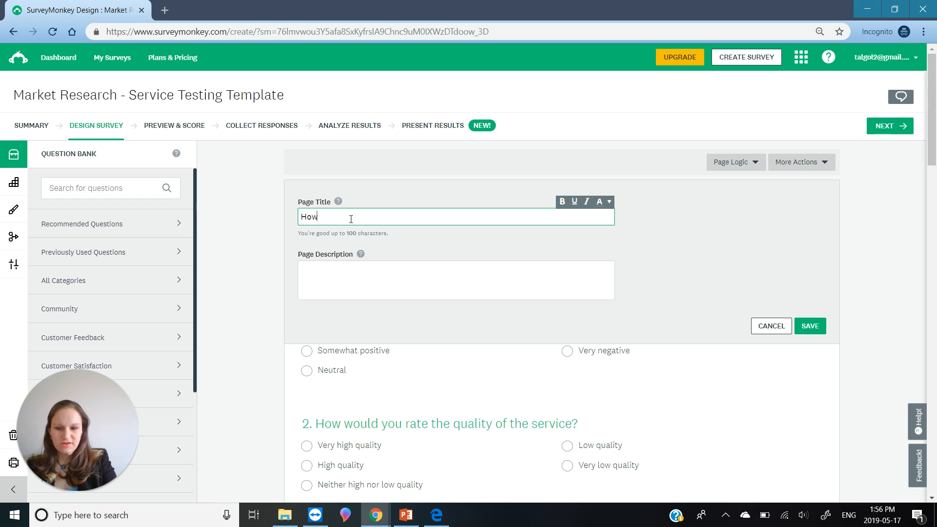
type(" yo")
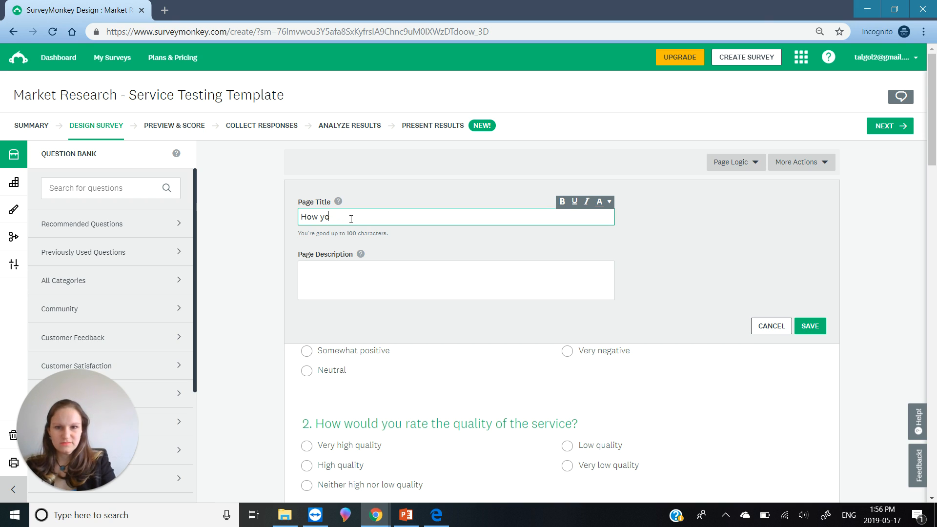
type("u do you")
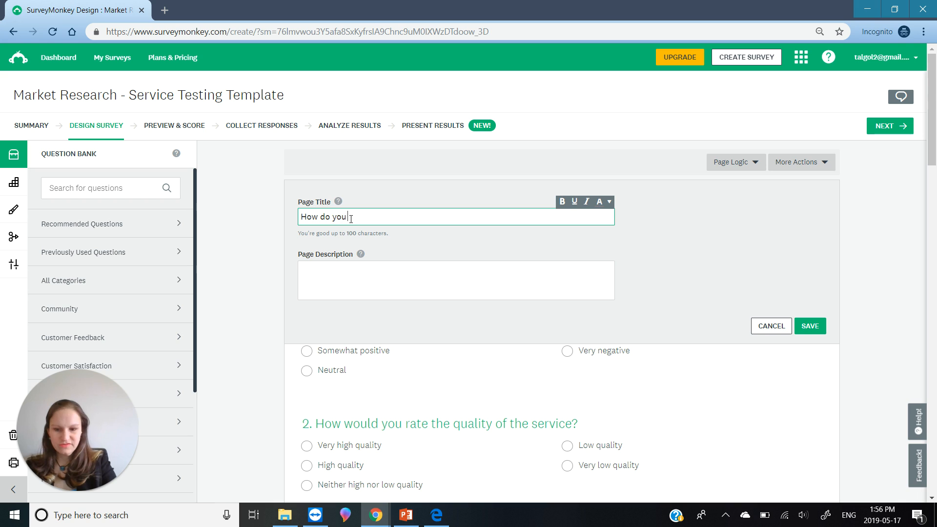
type(" feel abou")
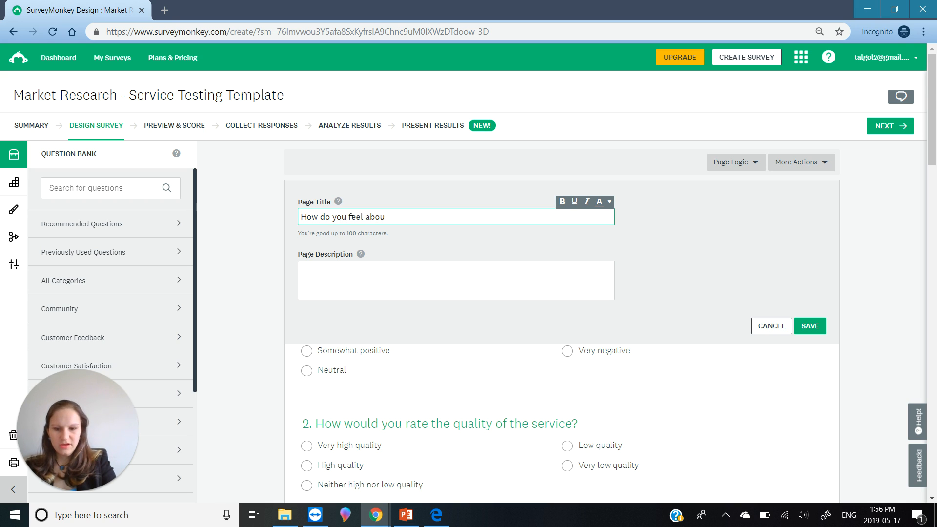
type("t Chooka")
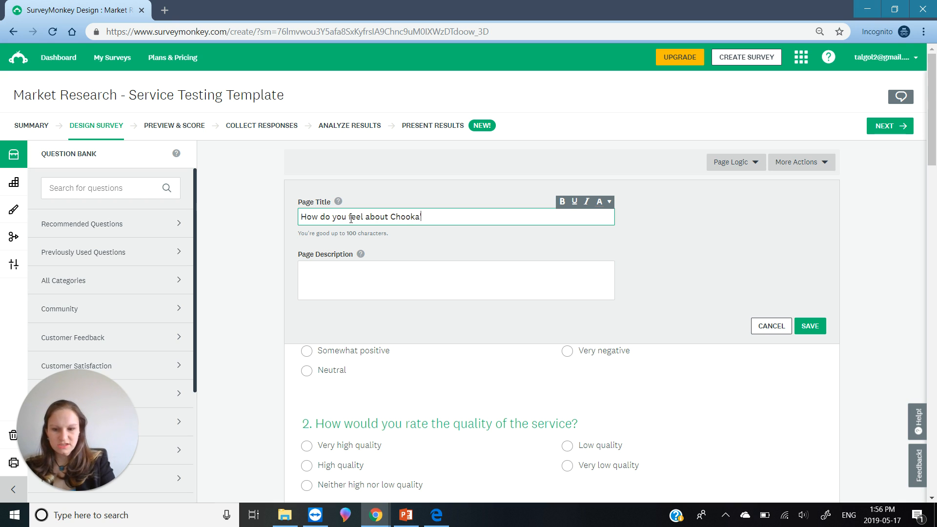
type("'s consulting")
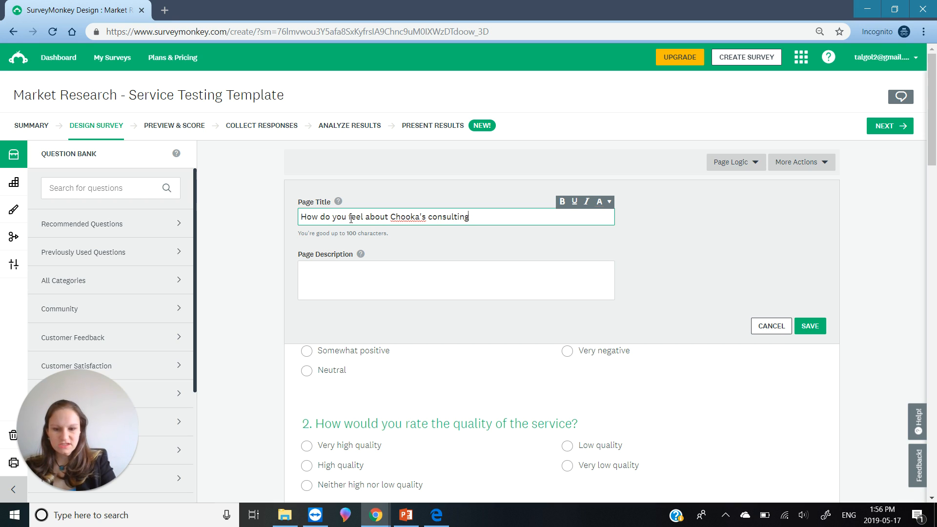
type(" service?")
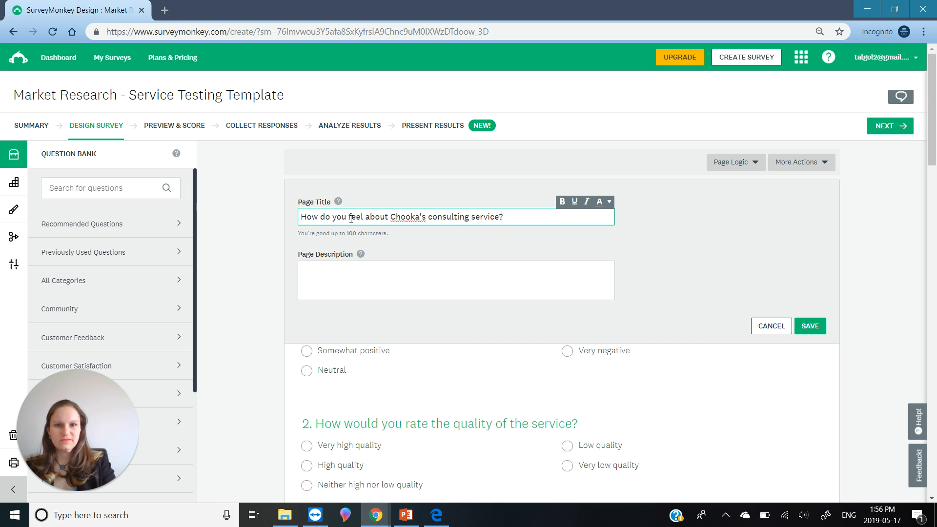
Enter the page description "Please fill out this questionnaire, this will help us improve our services. Thank you!" and save the page heading
left_click(389, 273)
type("Please f")
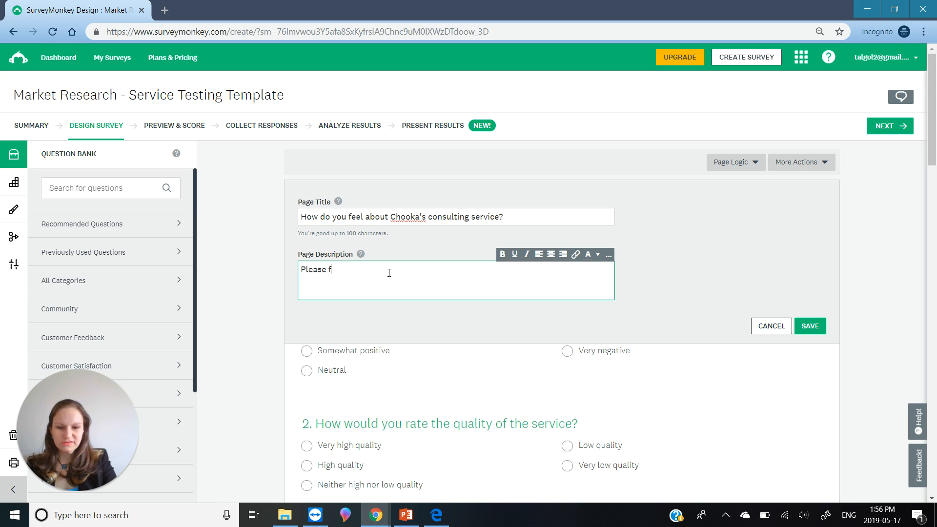
type("ill out this")
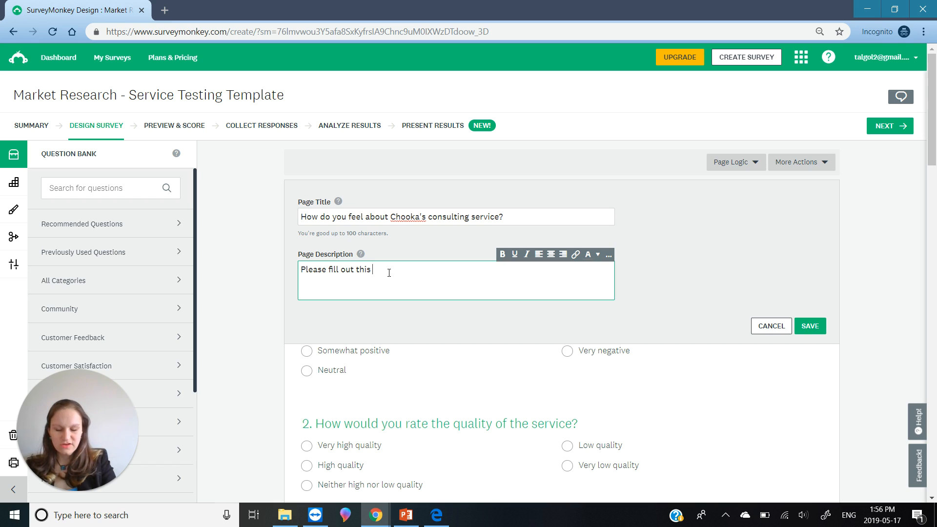
type(" questio")
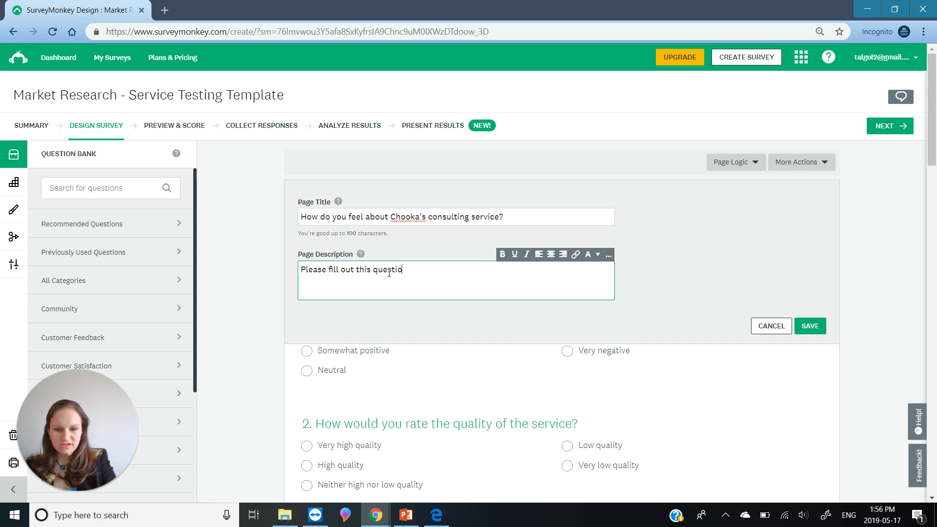
type("nnaire, ")
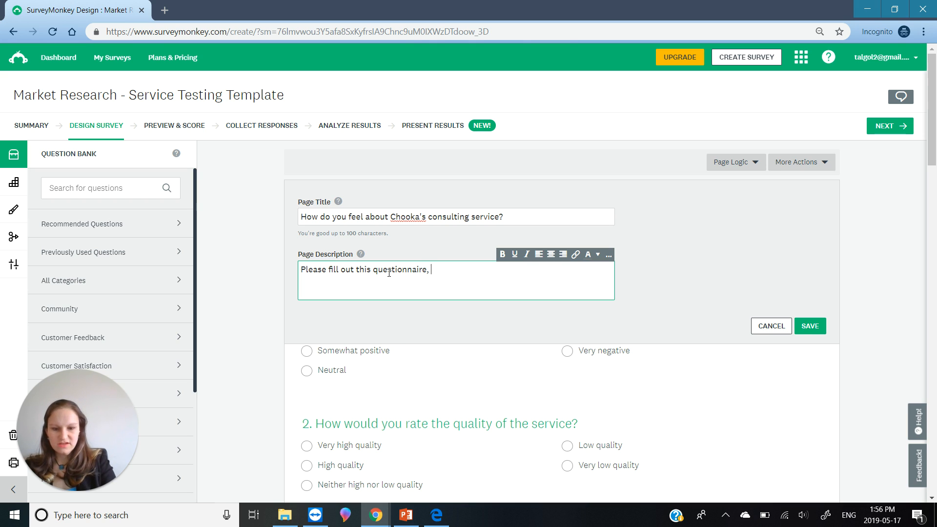
type("this will")
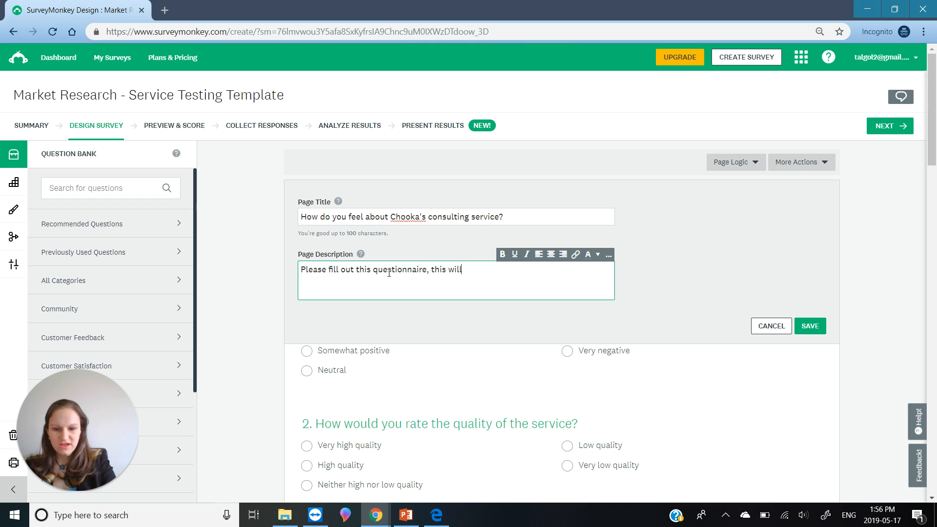
type("l he")
key("BackSpace")
key("BackSpace")
key("BackSpace")
key("BackSpace")
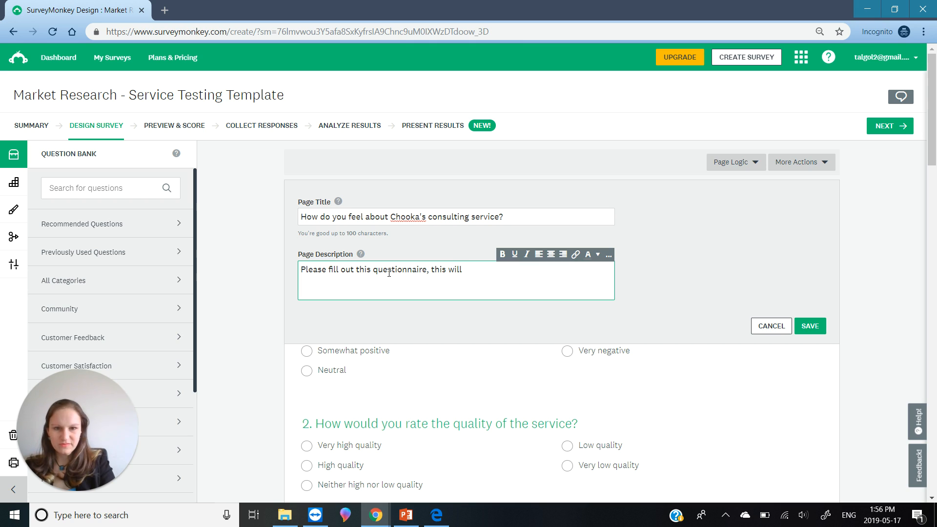
type("help us improve")
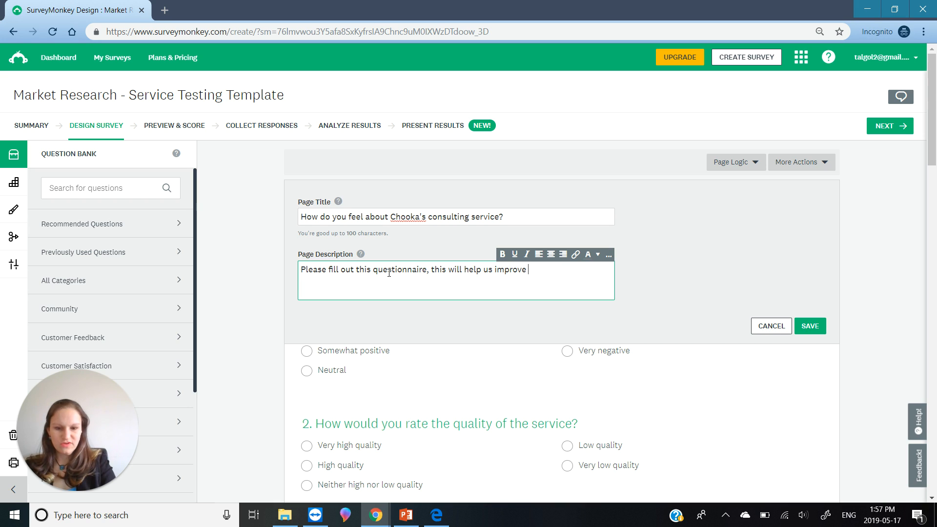
type(" our services")
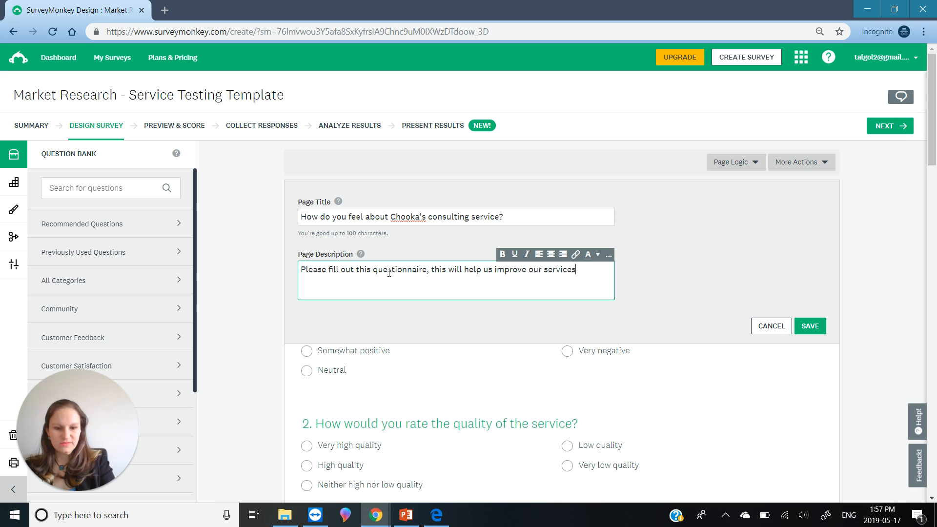
type(". Thank you@")
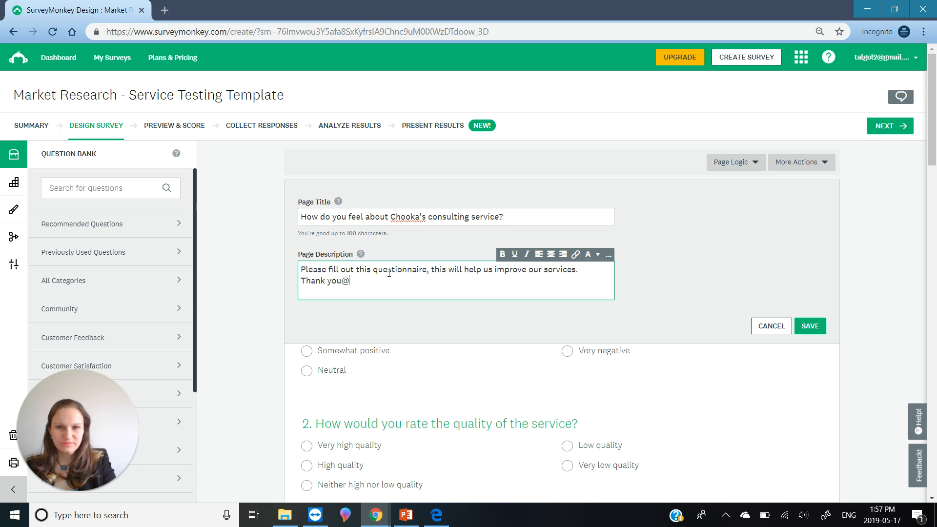
key("BackSpace")
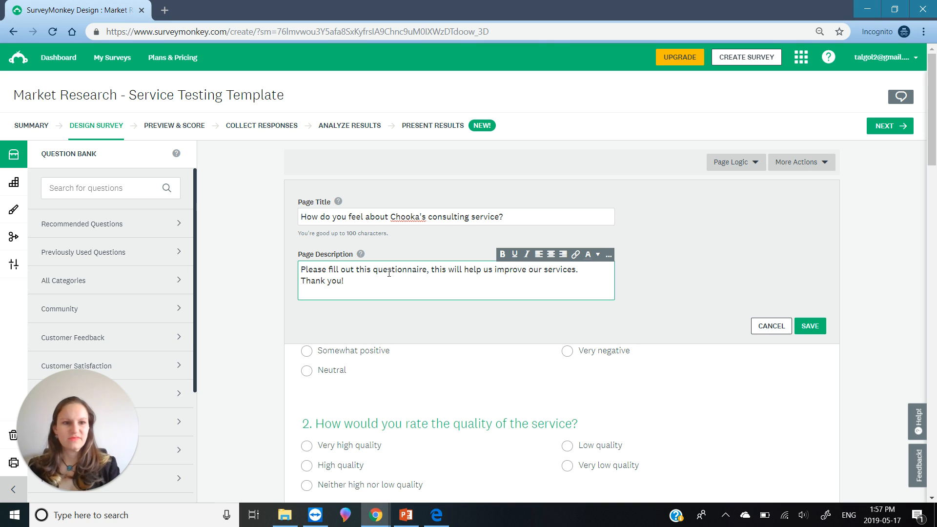
left_click(820, 328)
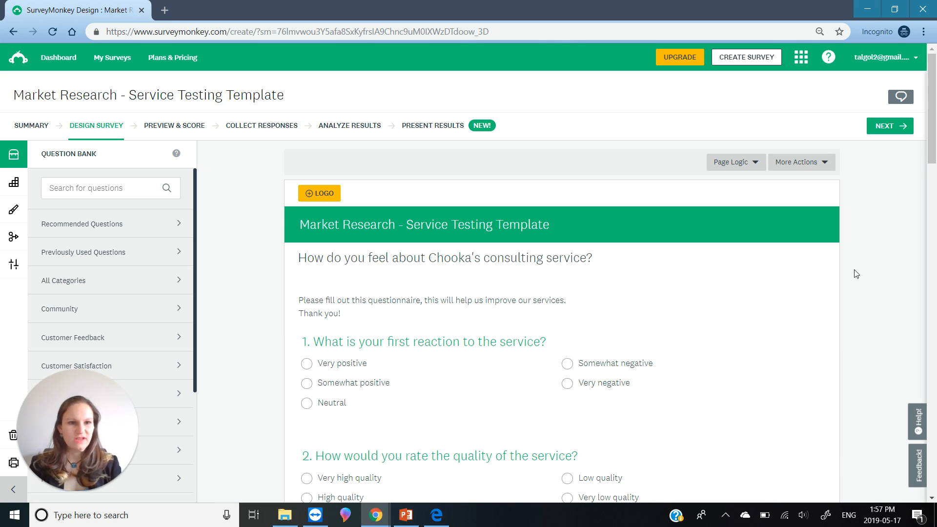
Preview the survey and answer question 1 with "Very positive" and question 2 with "Very high quality"
left_click(887, 128)
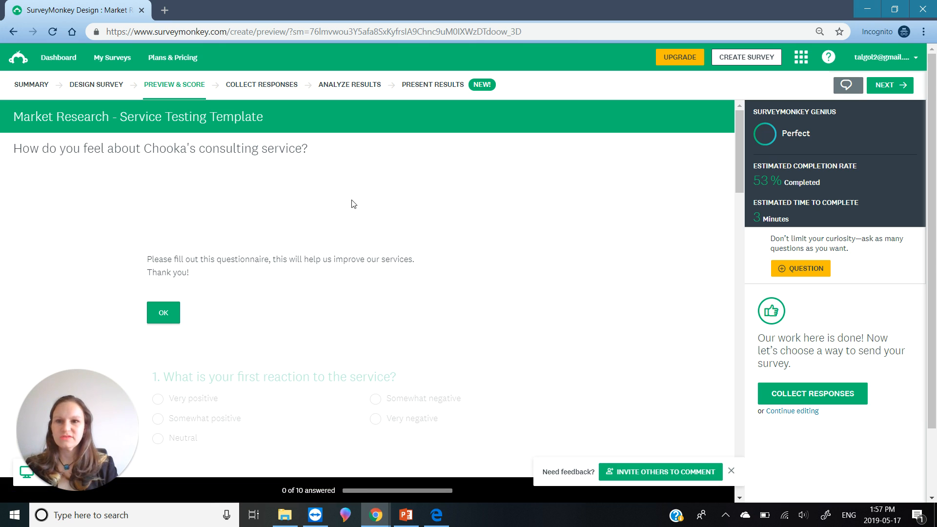
left_click_drag(739, 148, 737, 123)
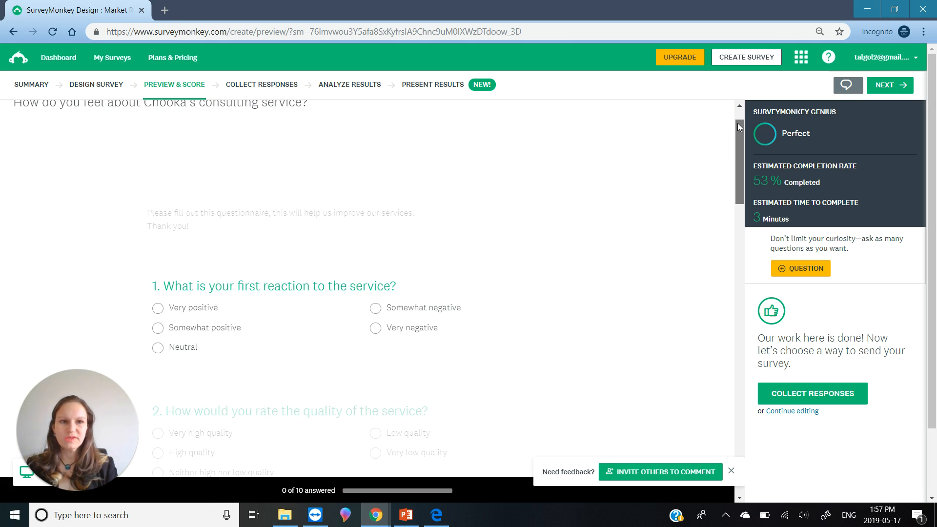
left_click(177, 314)
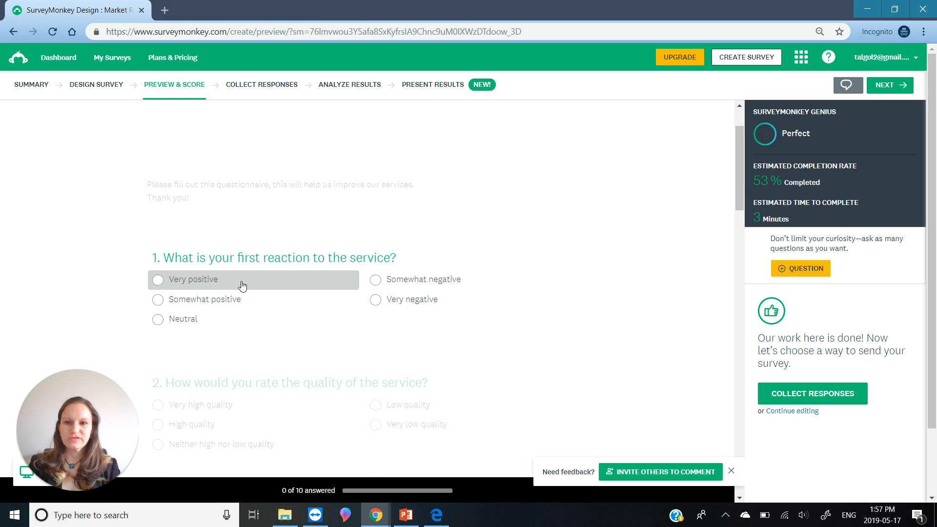
left_click(197, 287)
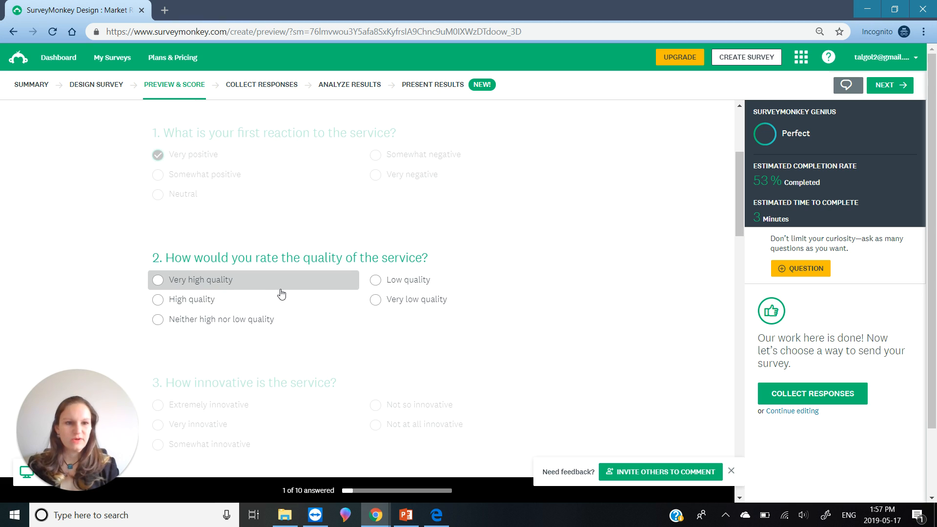
left_click(216, 282)
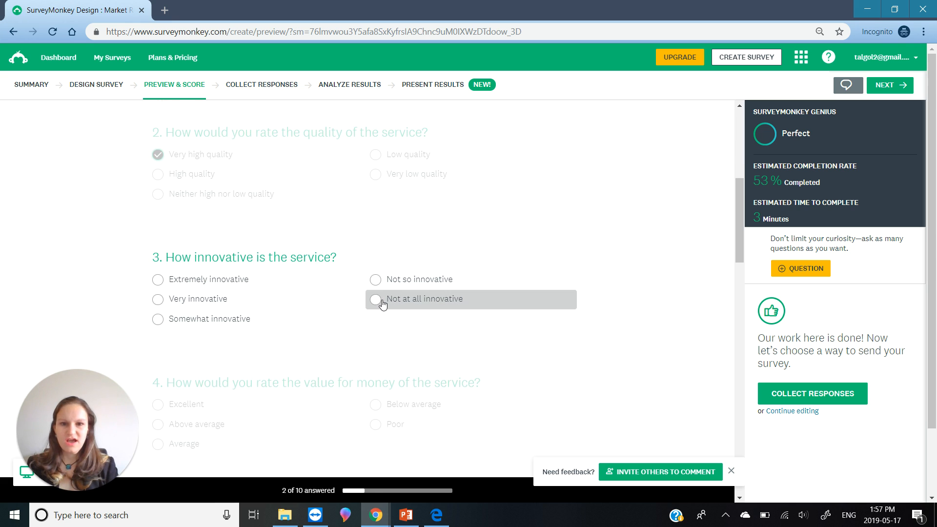
Answer preview question 3 with "Not at all innovative", question 4 with "Above average", and questions 5 and 6 with "Very likely"
left_click(380, 303)
left_click(215, 306)
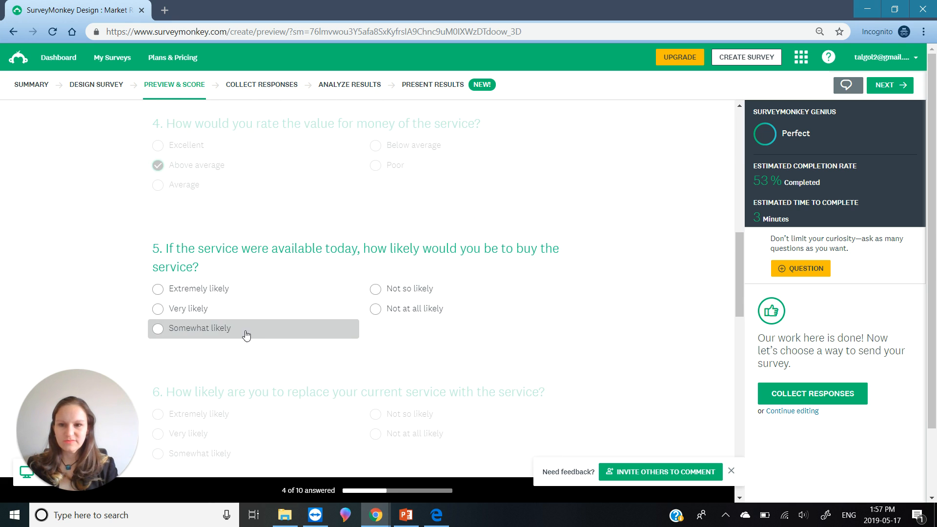
left_click(164, 314)
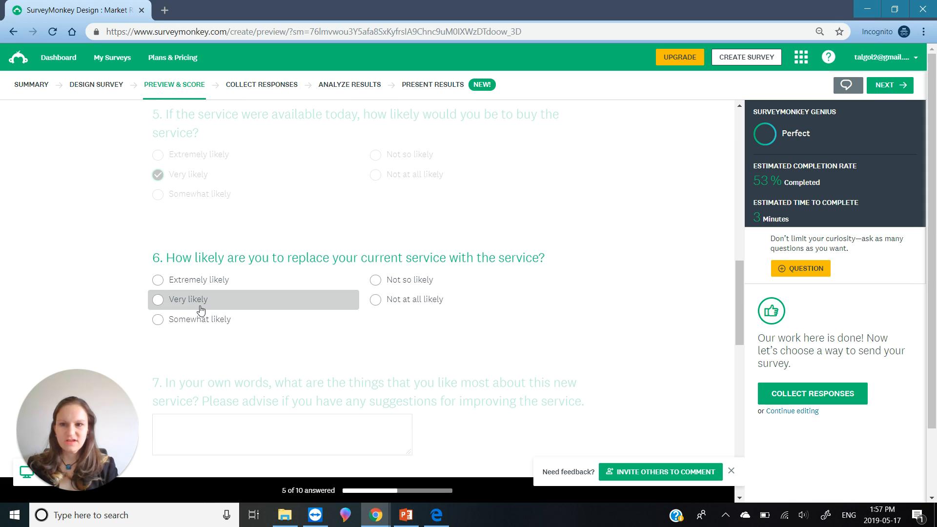
left_click(200, 310)
Answer preview question 7 with "lkdg;gjf;" and rate the likelihood of recommending the service in question 8 as 8
left_click(221, 312)
type("lkdg;gjf;")
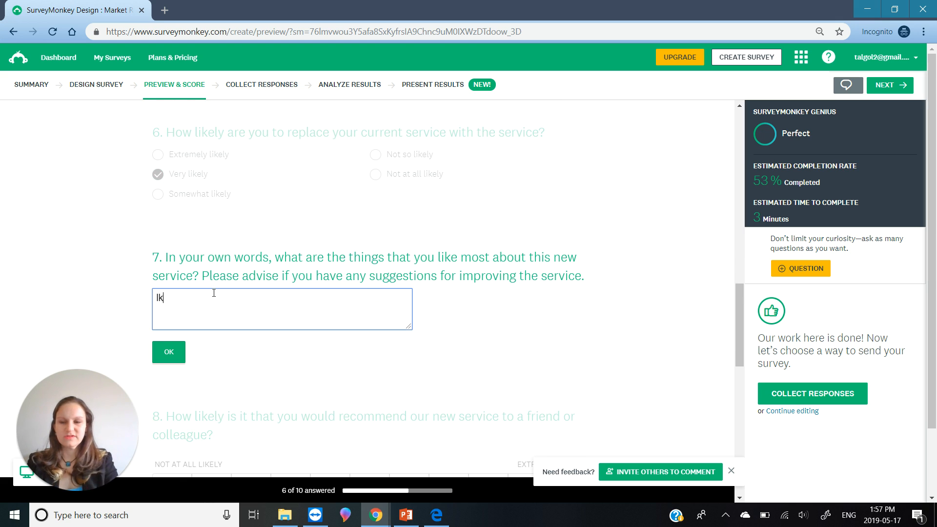
left_click(178, 351)
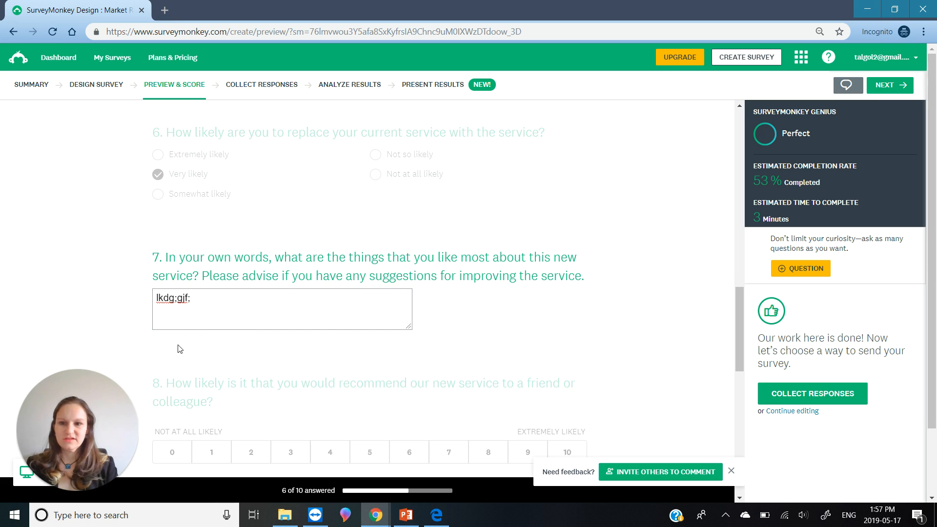
left_click(488, 321)
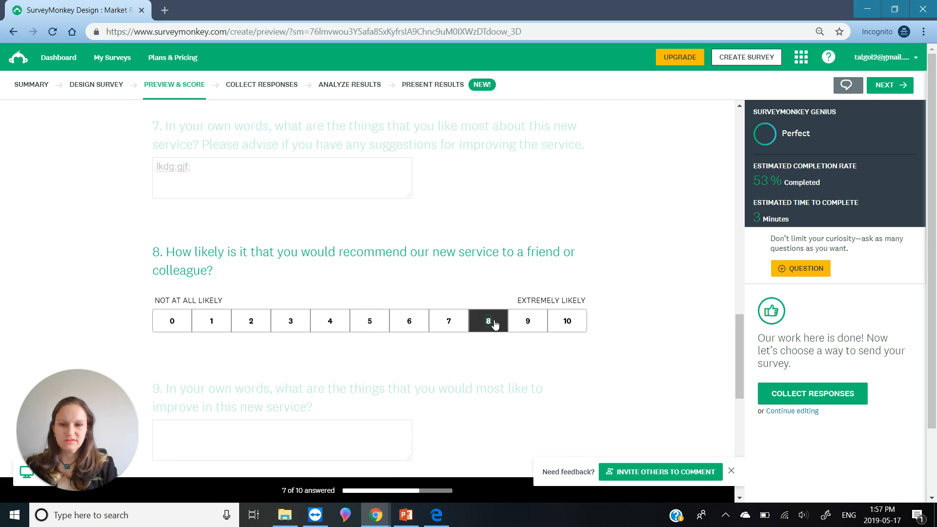
Answer preview question 9 with "I'm good" and give the service four hearts in question 10
left_click(308, 308)
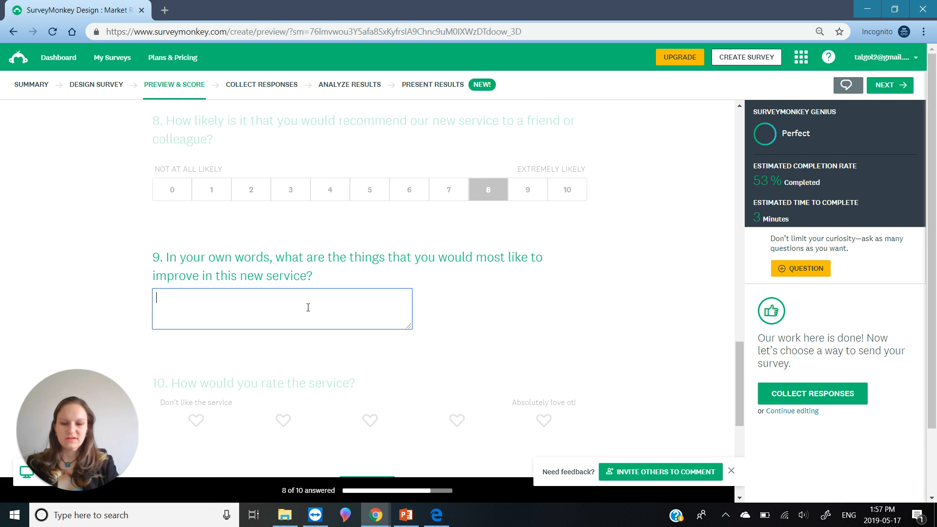
type("I'm good")
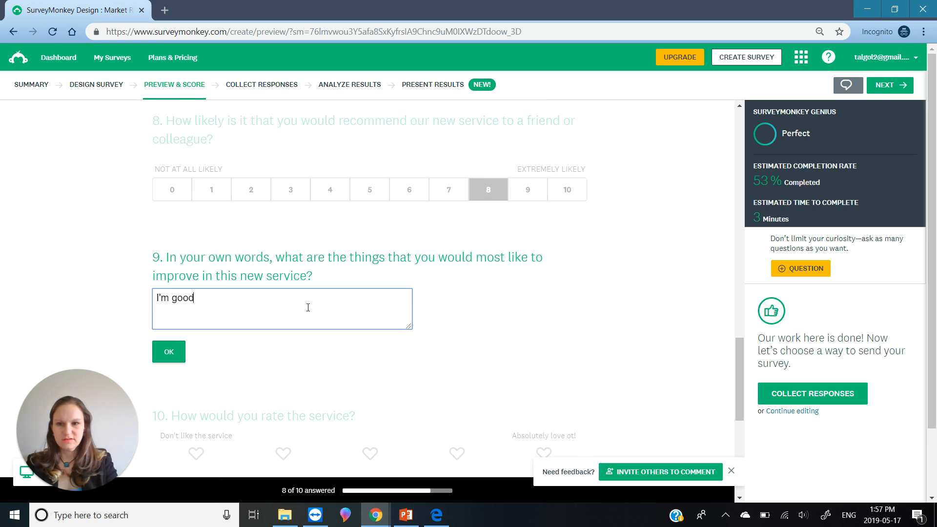
left_click(168, 349)
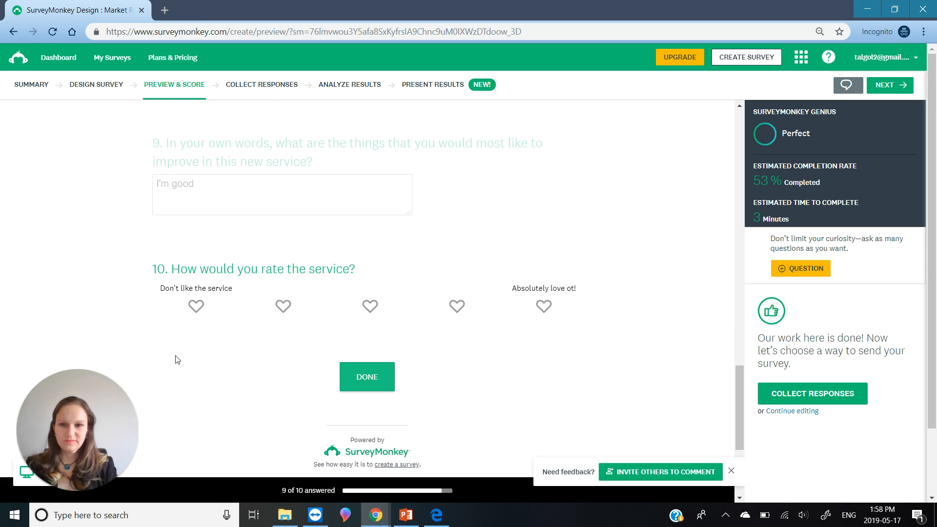
left_click(466, 310)
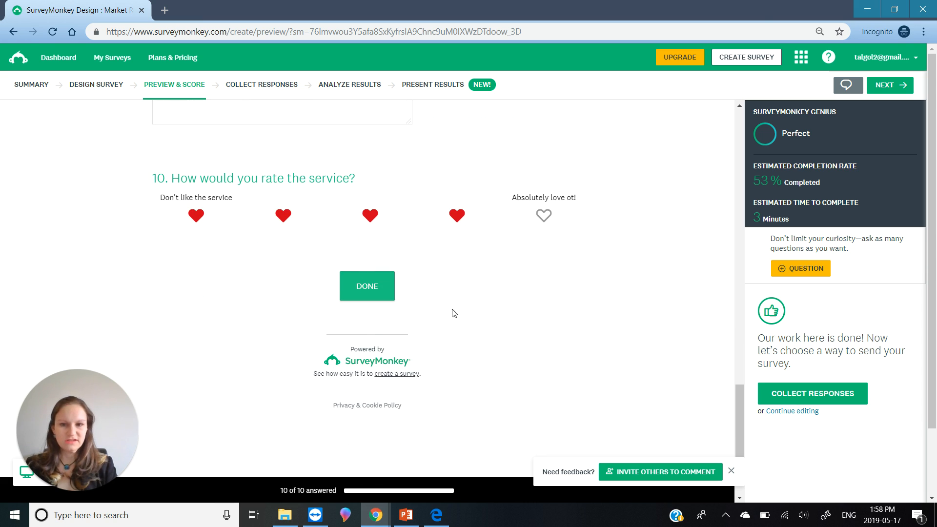
Submit the completed preview, return to the survey design and open its appearance settings
left_click(379, 289)
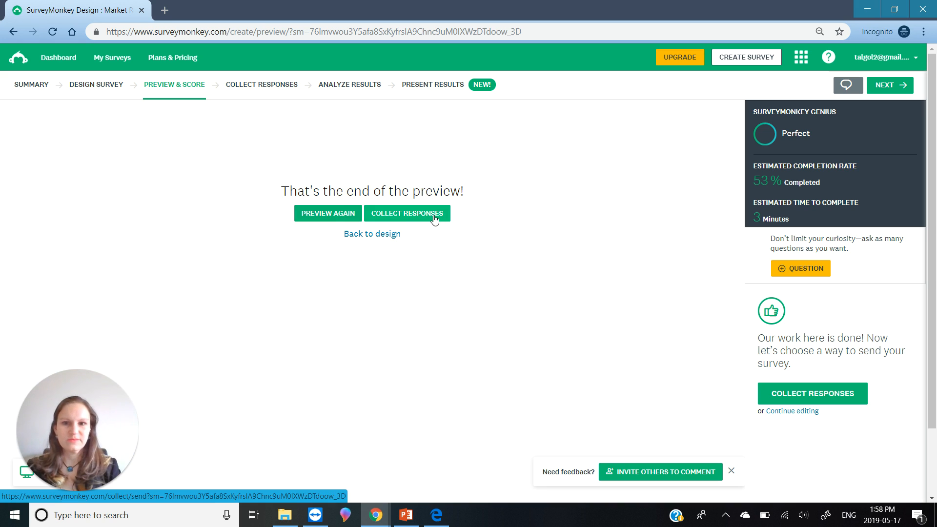
left_click(367, 237)
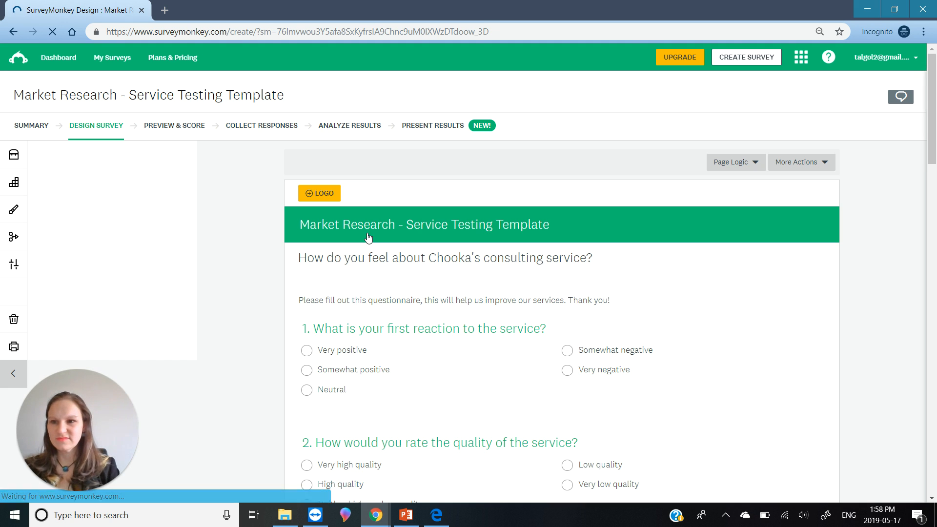
left_click(15, 220)
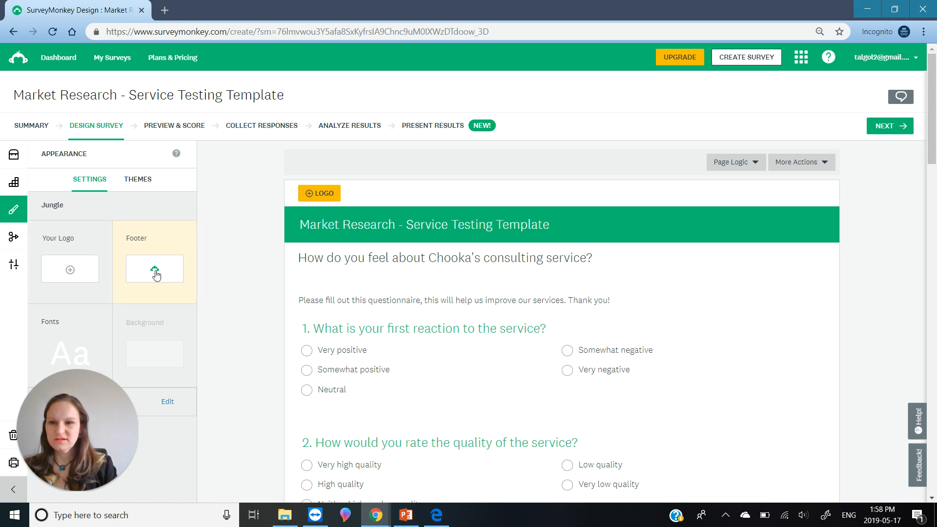
mouse_move(80, 401)
left_click_drag(80, 401, 872, 402)
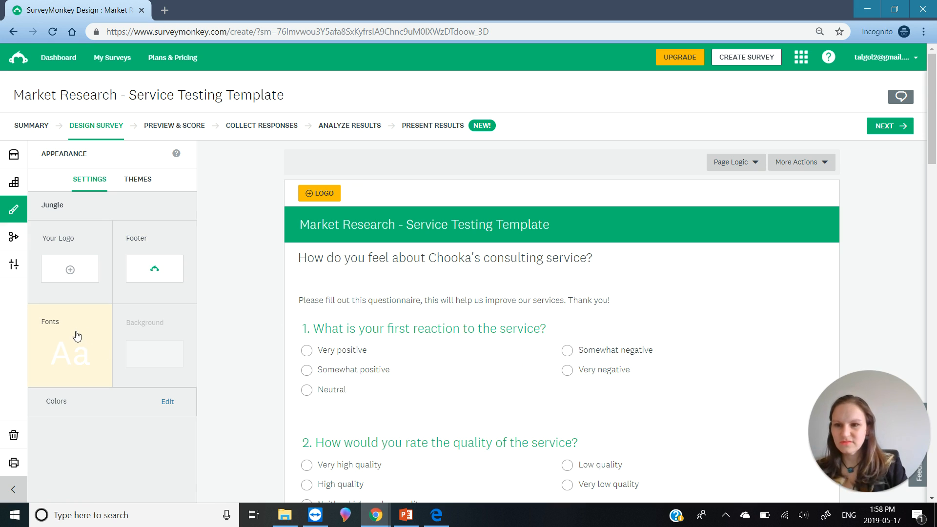
left_click(155, 359)
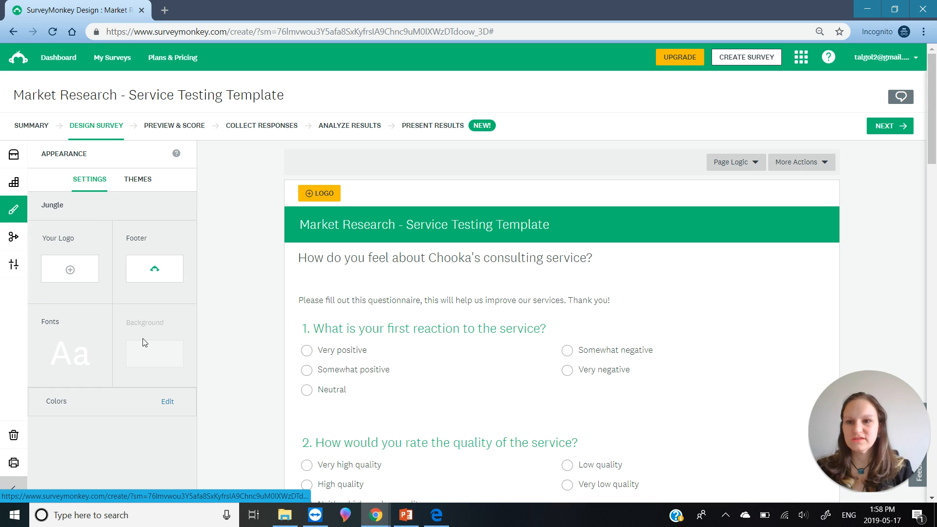
Try to upload CHOOKA_Final_logo_2016 from the "logo regular" folder in CHOOKA DESIGN MATERIALS as the survey logo
left_click(72, 271)
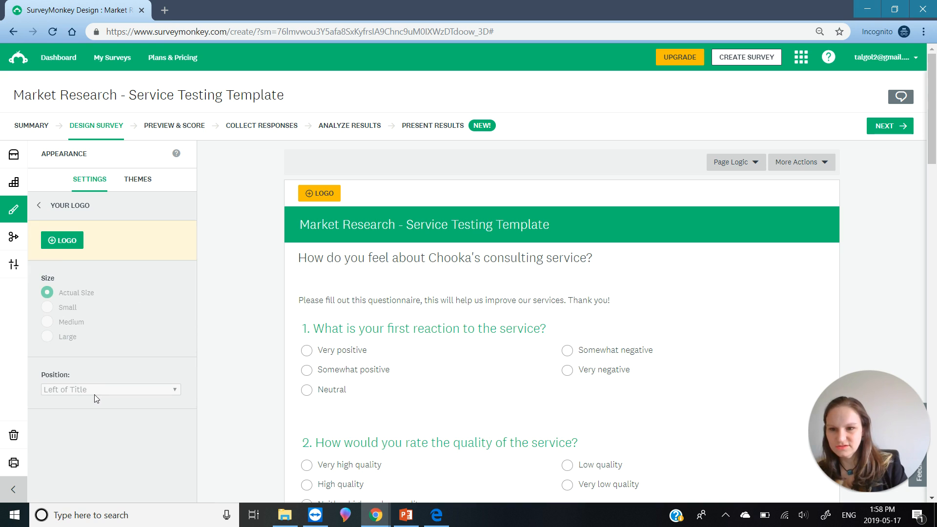
left_click(55, 242)
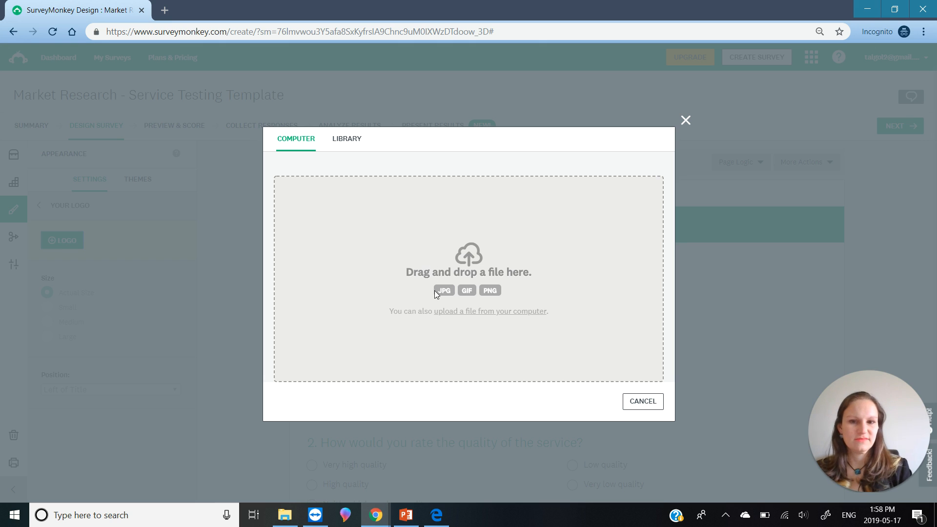
left_click(447, 315)
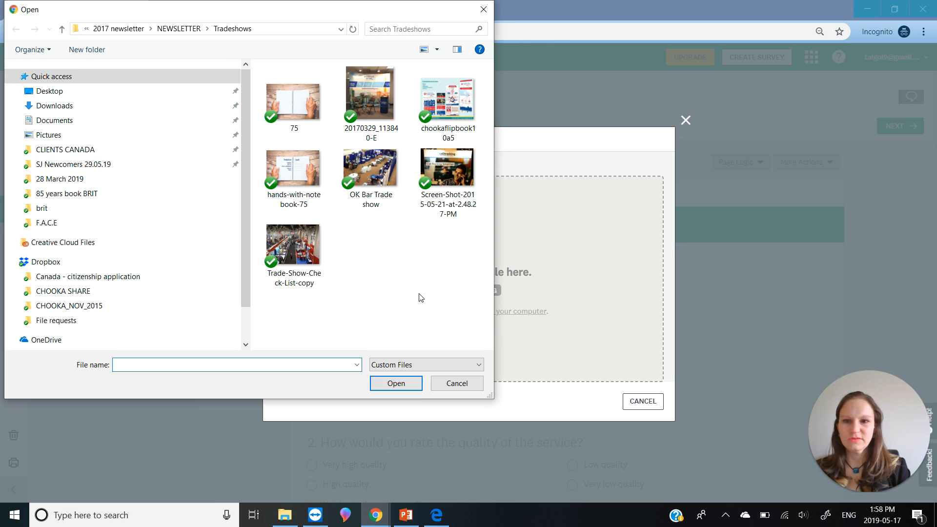
left_click(91, 296)
double_click(291, 115)
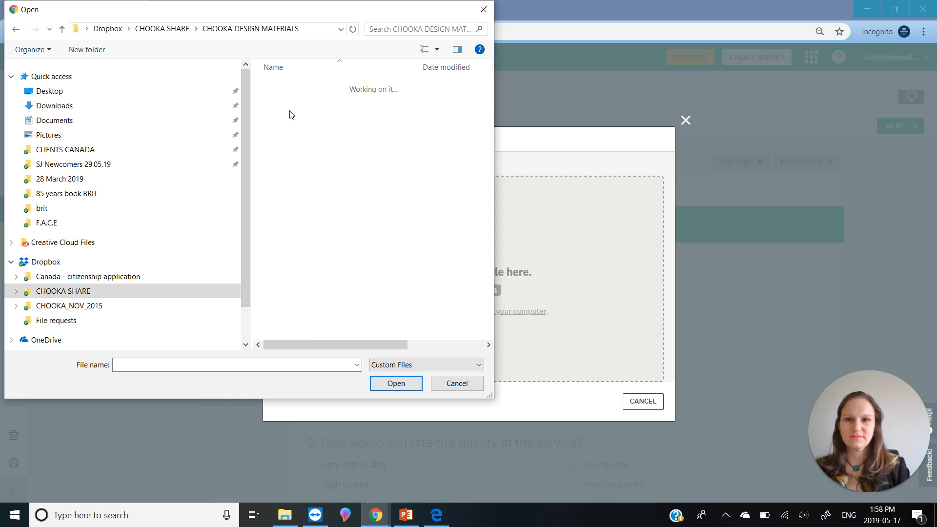
double_click(312, 178)
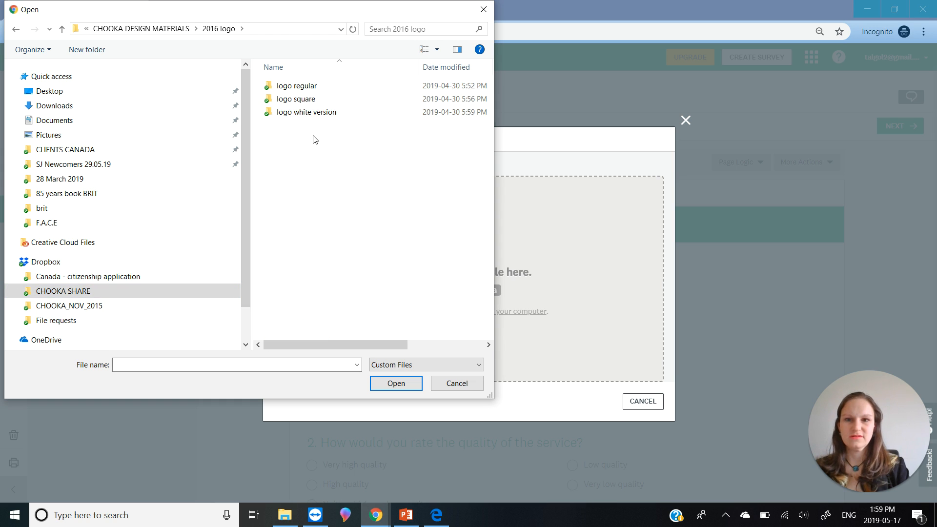
double_click(310, 87)
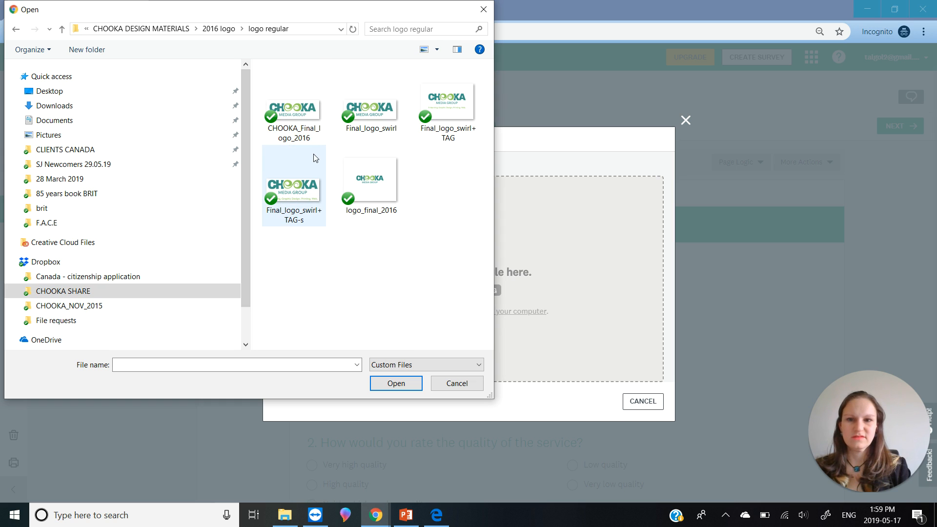
double_click(309, 120)
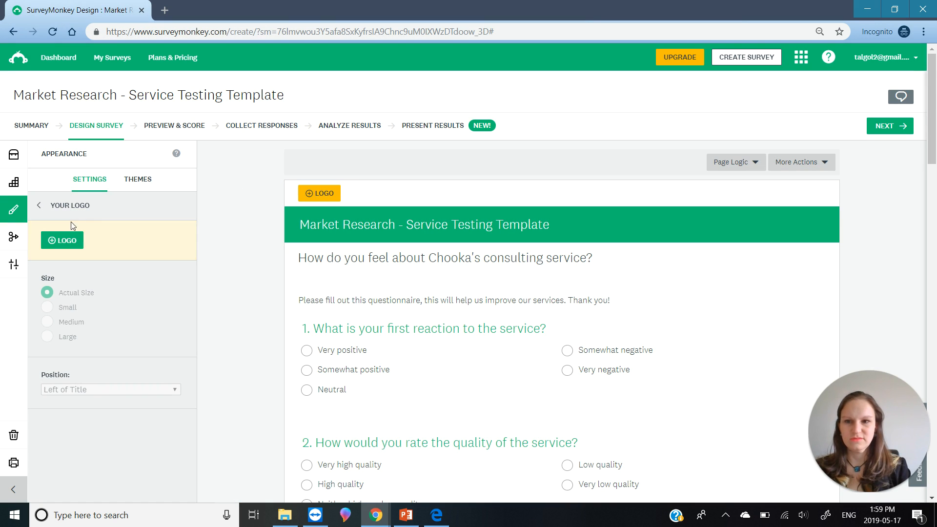
Upload the image file CHOOKA_Final_logo_2016 from the computer as the survey's logo
left_click(63, 241)
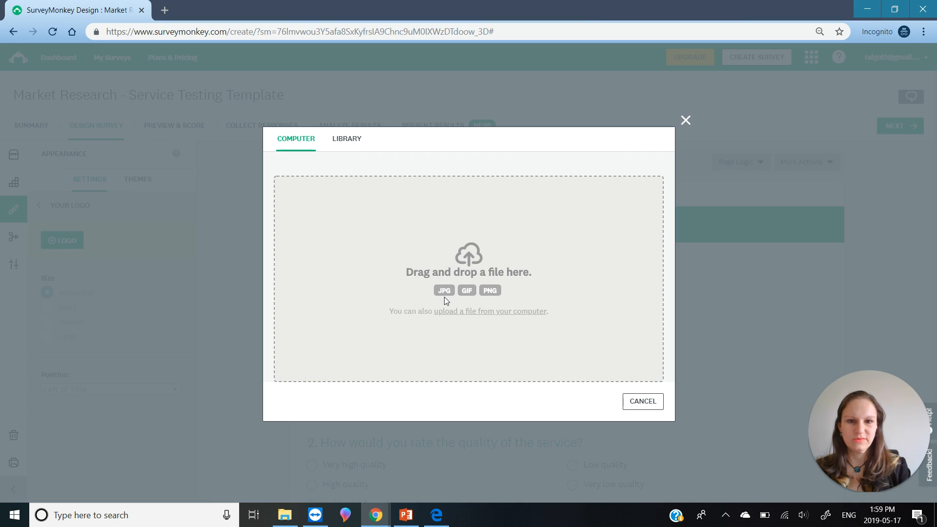
left_click(447, 313)
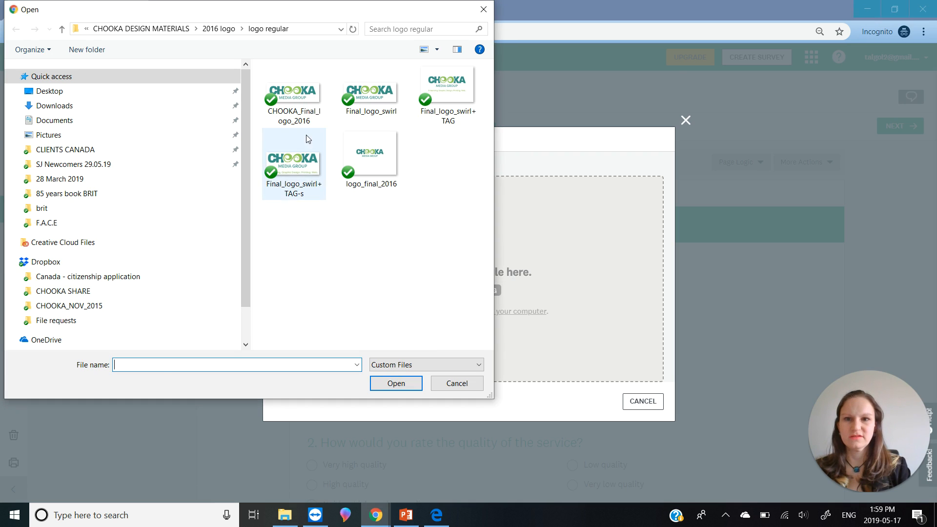
left_click(294, 114)
double_click(293, 112)
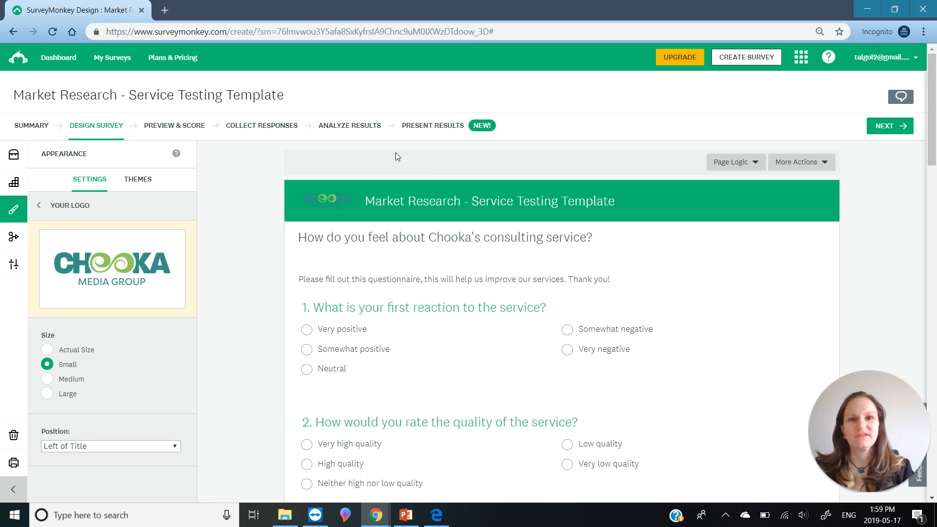
Delete the uploaded Chooka Media Group logo from the survey
mouse_move(109, 300)
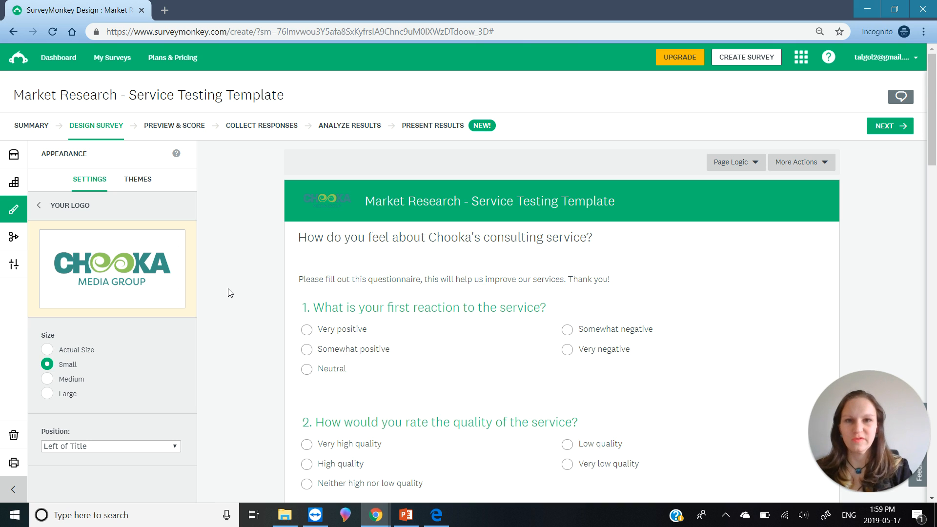
mouse_move(104, 282)
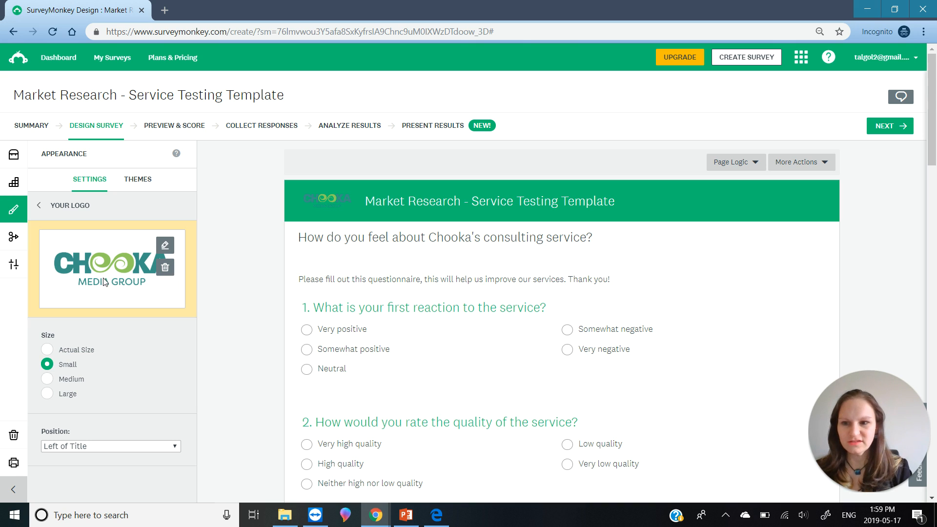
left_click(165, 269)
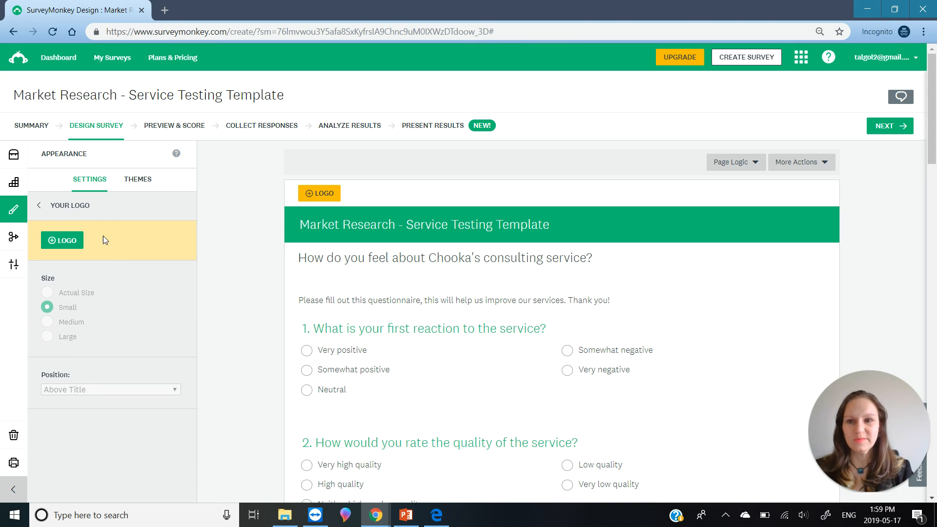
Try the standard themes Ocean and City Lights on the survey
left_click(139, 180)
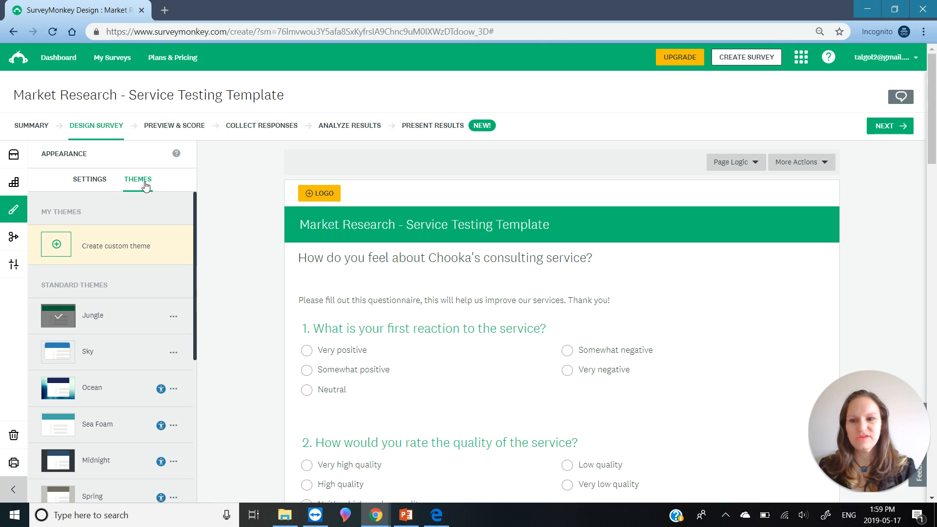
scroll(197, 273, "down", 2)
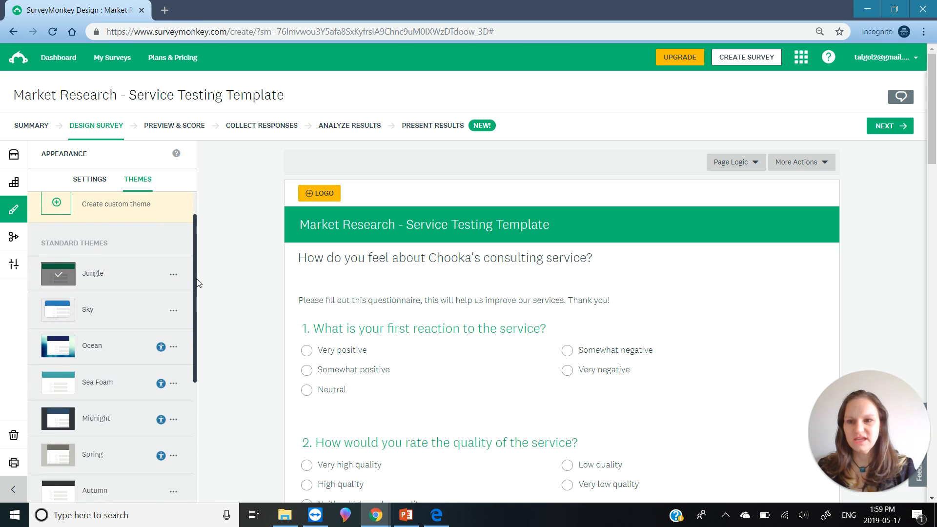
left_click_drag(197, 280, 200, 317)
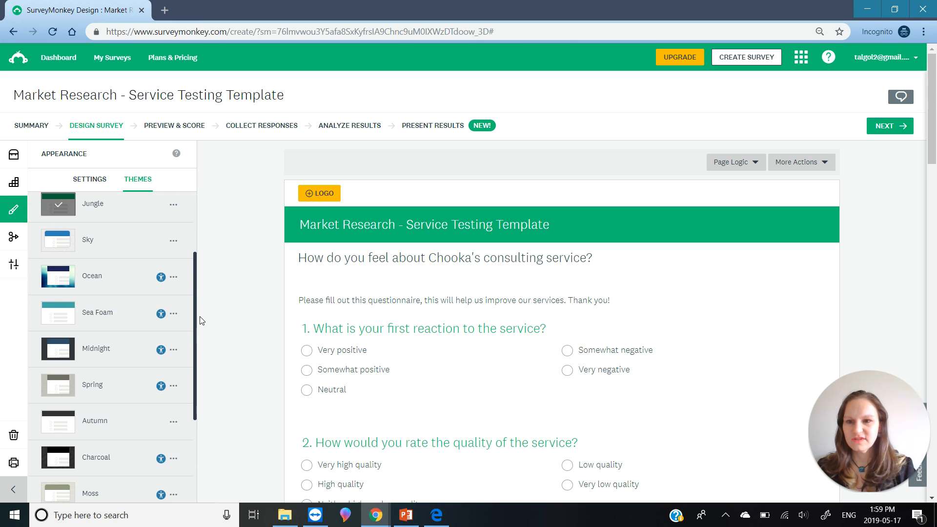
left_click(85, 292)
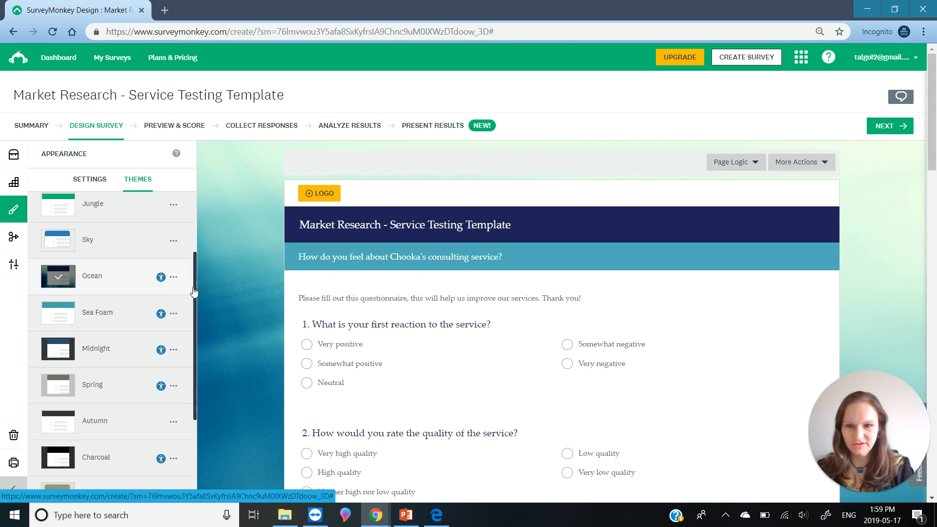
left_click_drag(195, 292, 196, 394)
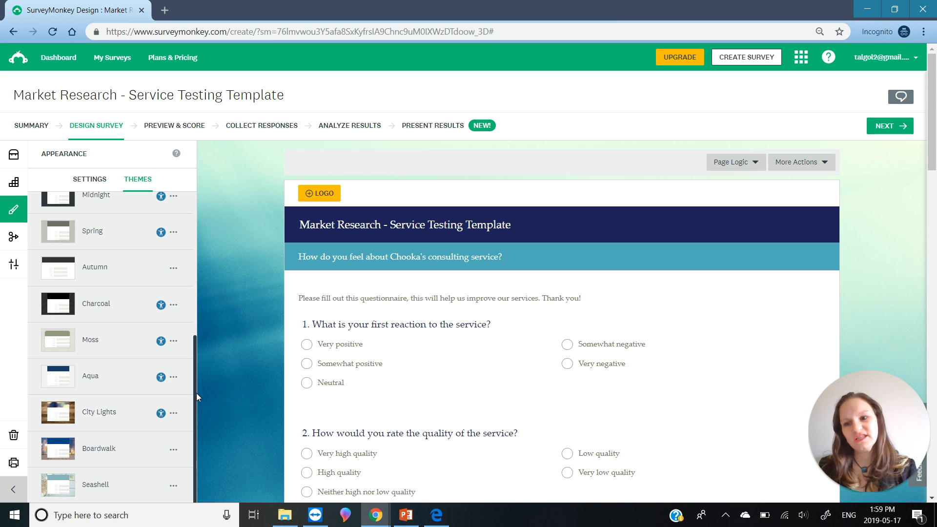
left_click(113, 430)
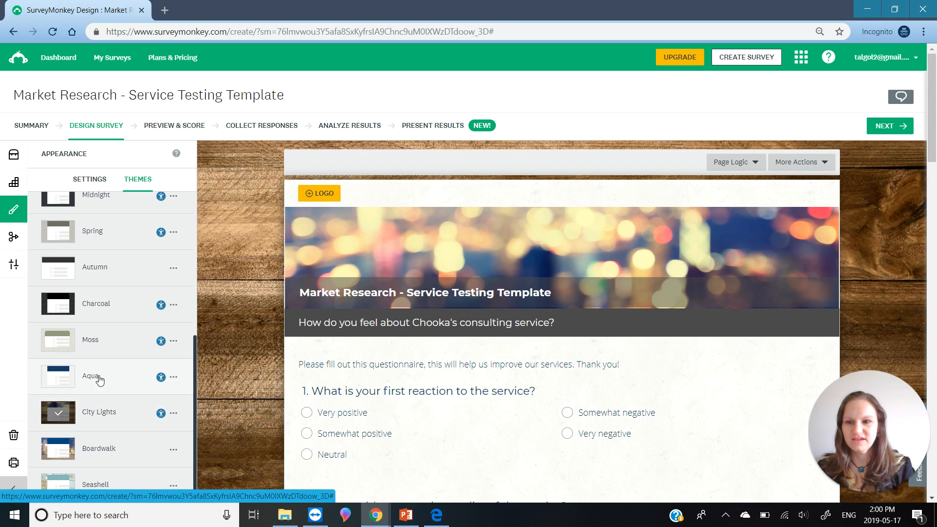
Apply the Seashell standard theme to the survey
left_click(103, 483)
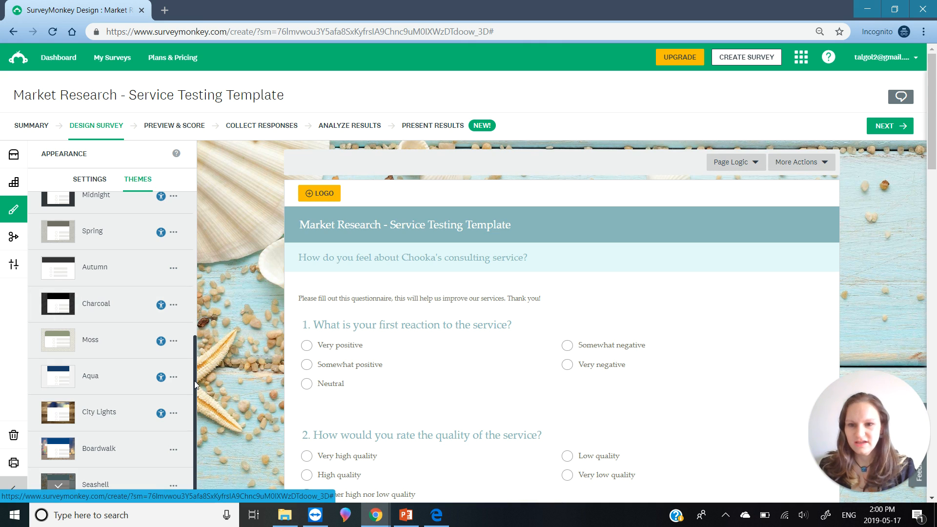
left_click_drag(195, 408, 194, 214)
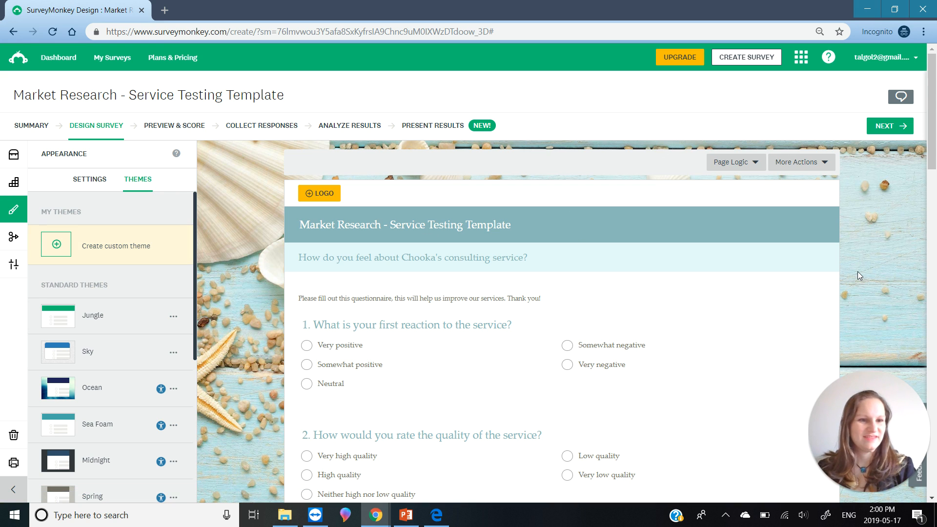
mouse_move(865, 467)
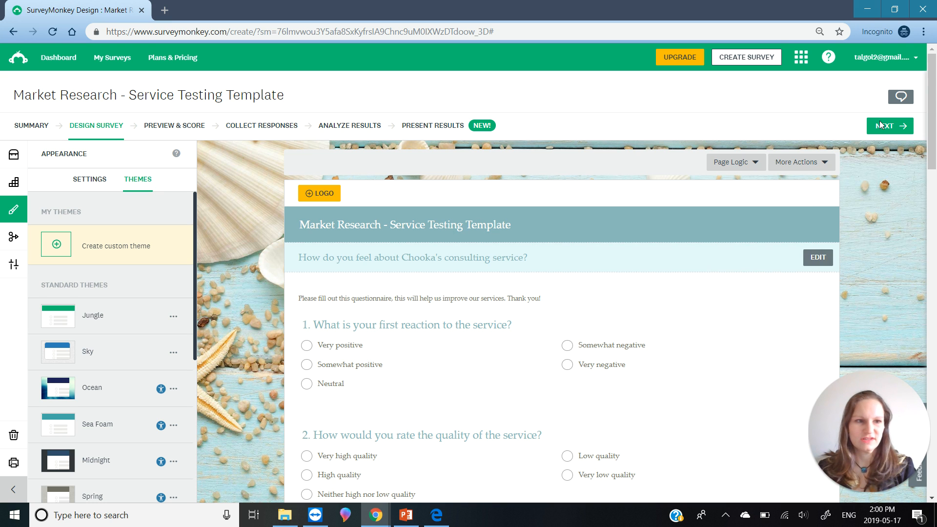
left_click_drag(934, 106, 918, 95)
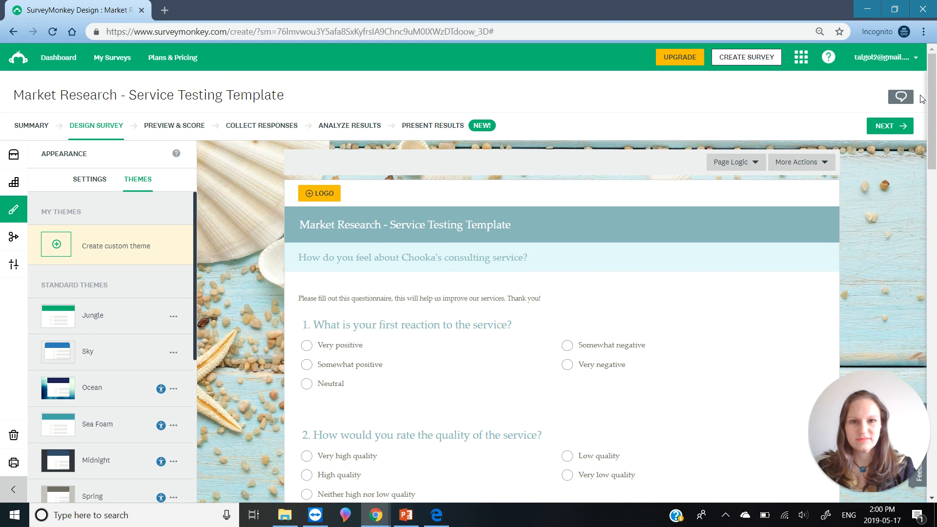